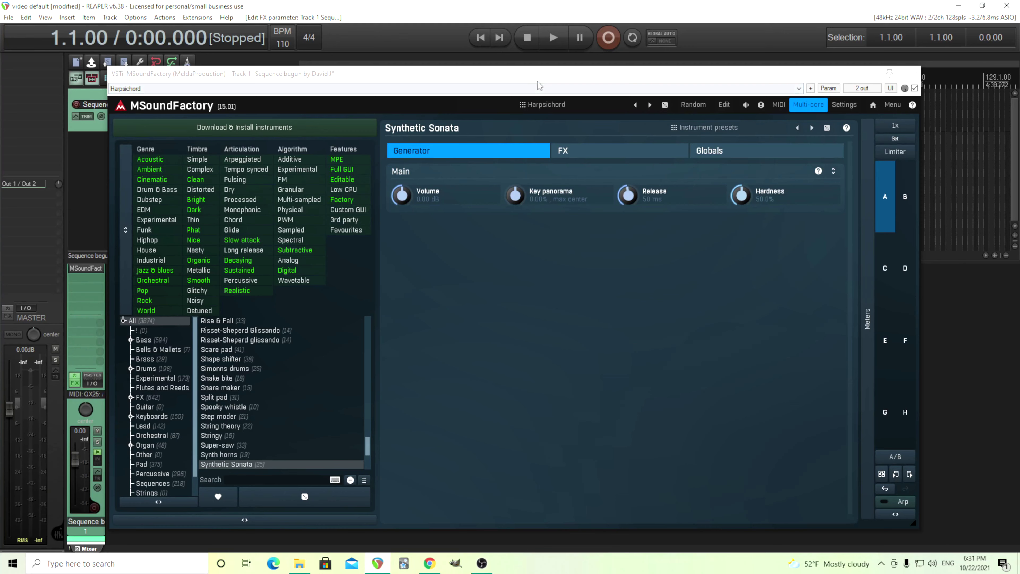
Audition the harpsichord preset, then switch to empty slot B and open its editor.
click(554, 43)
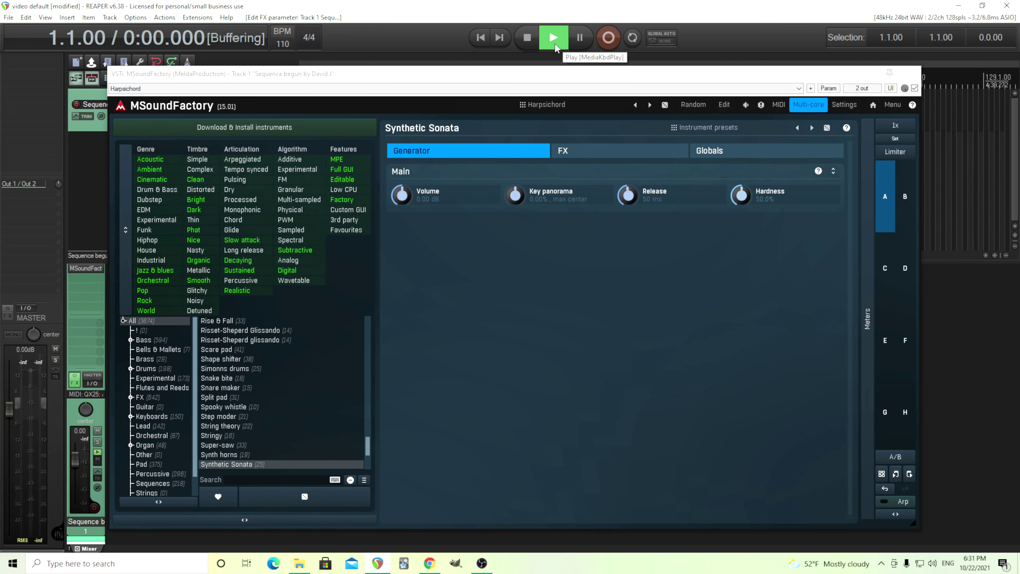
click(532, 40)
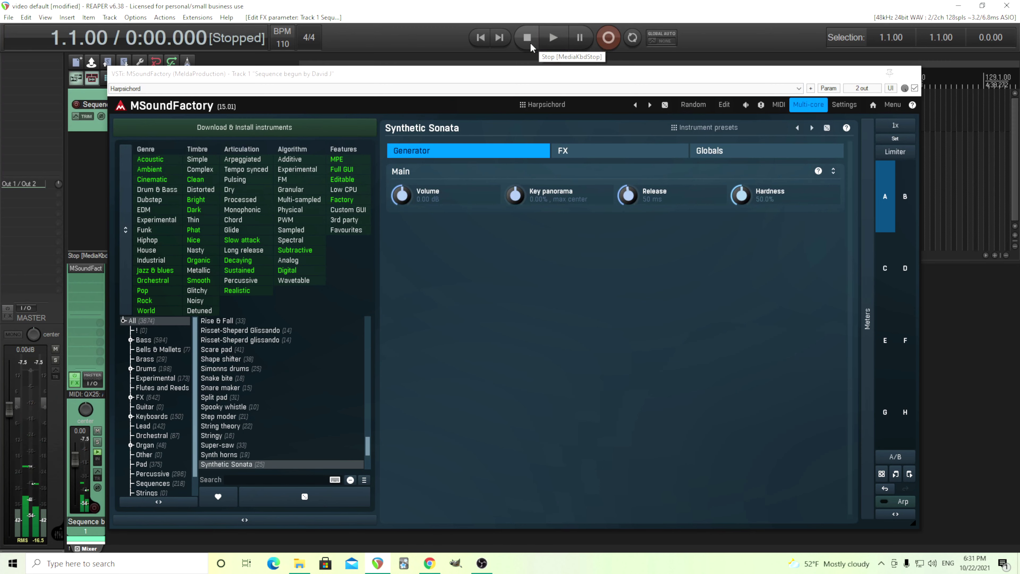
click(900, 207)
click(725, 105)
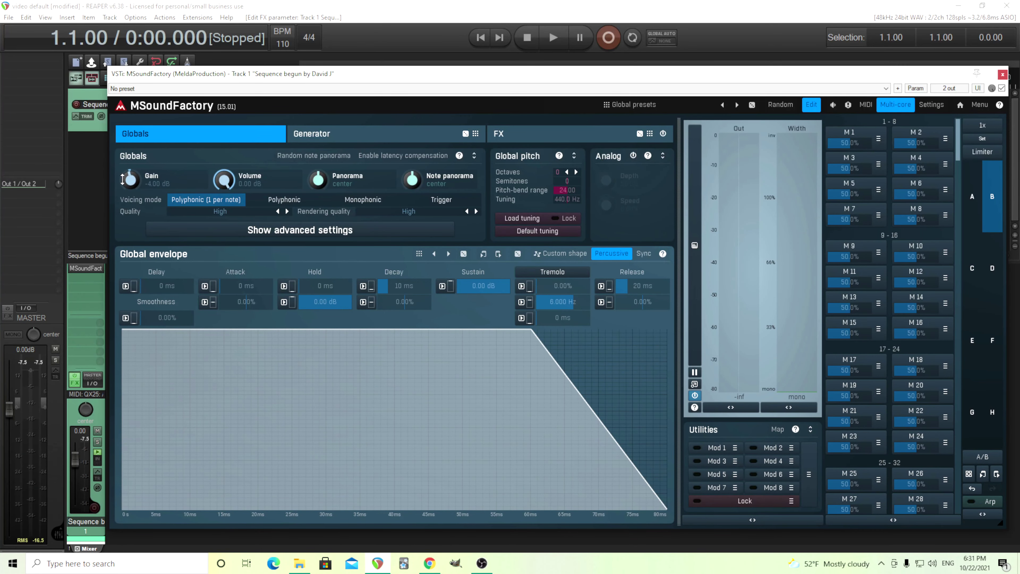
Turn on the output limiter and review the advanced global settings.
drag(533, 80, 565, 73)
click(902, 156)
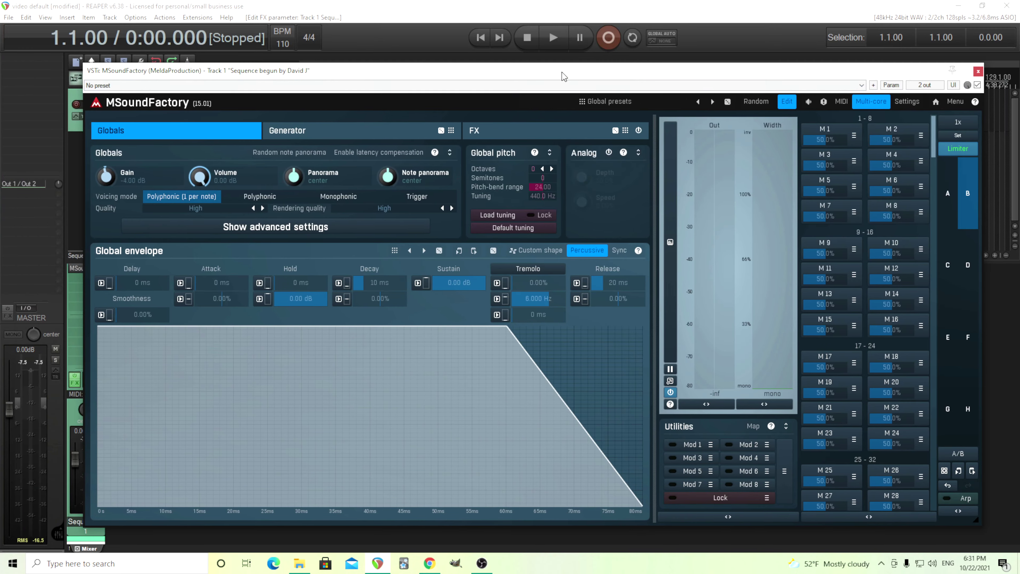
click(267, 228)
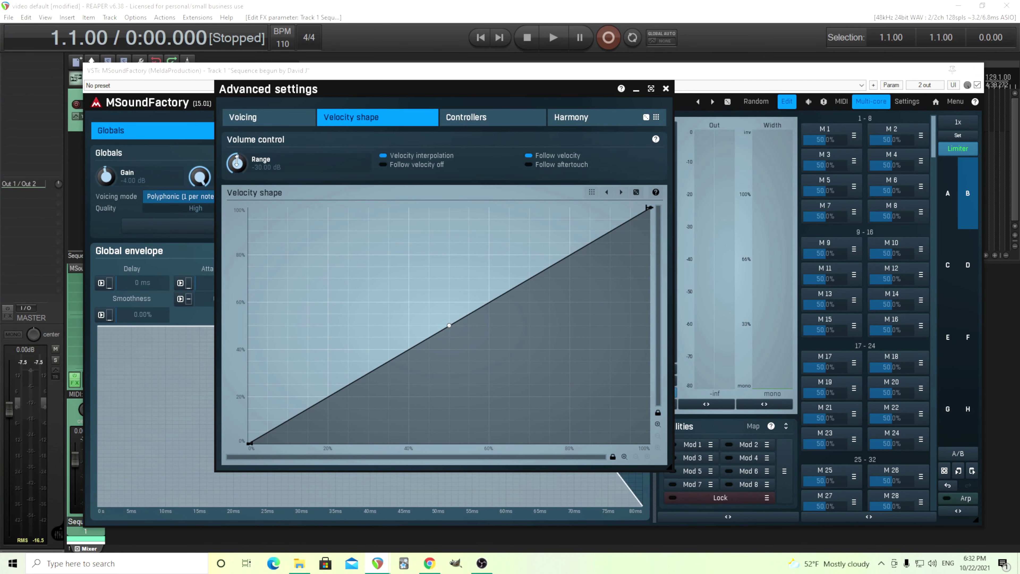
click(666, 88)
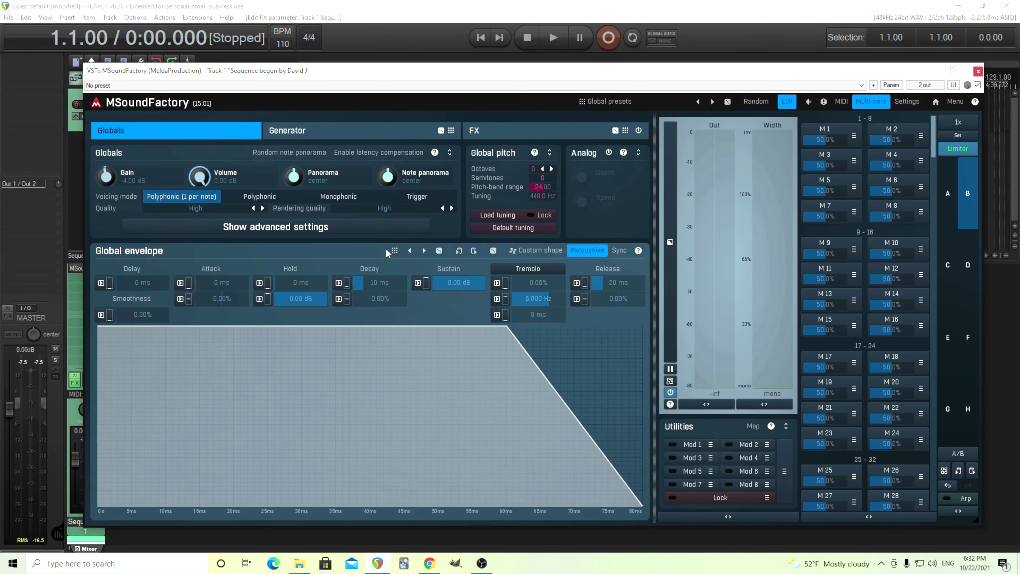
Add a Drum Synthesizer4NN module loaded with the 'sine sweep basic' preset.
click(335, 134)
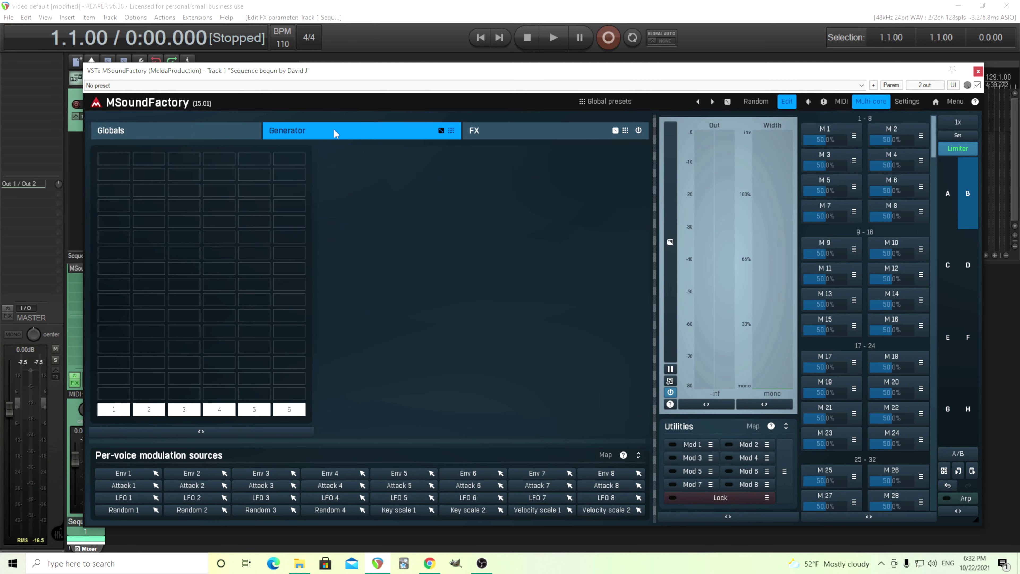
click(114, 168)
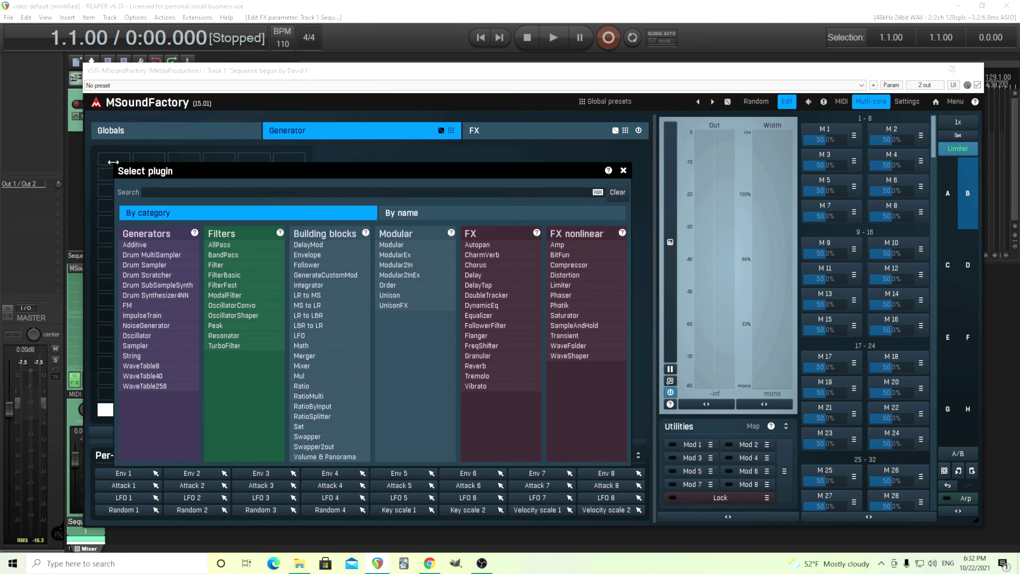
click(175, 296)
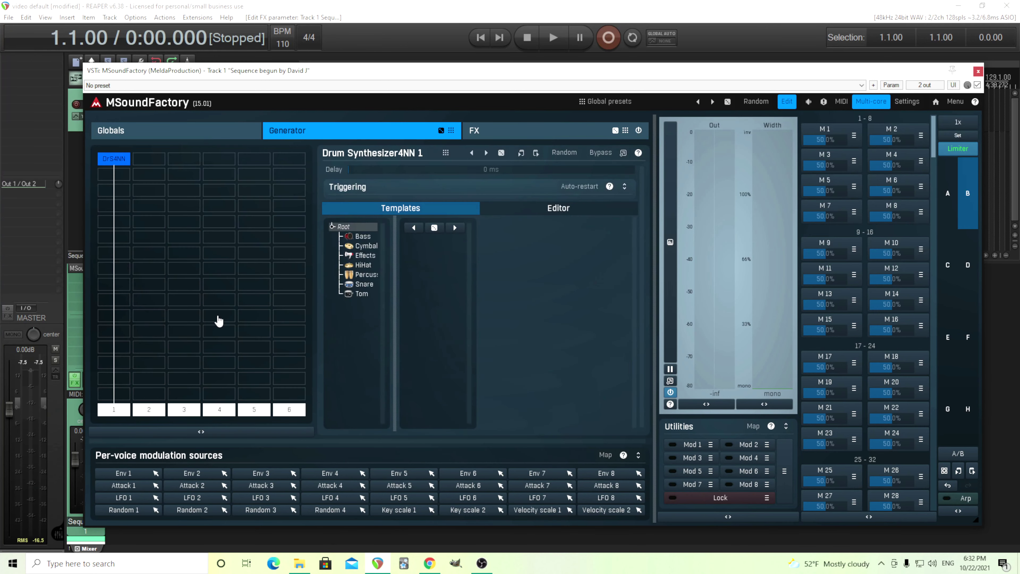
click(446, 153)
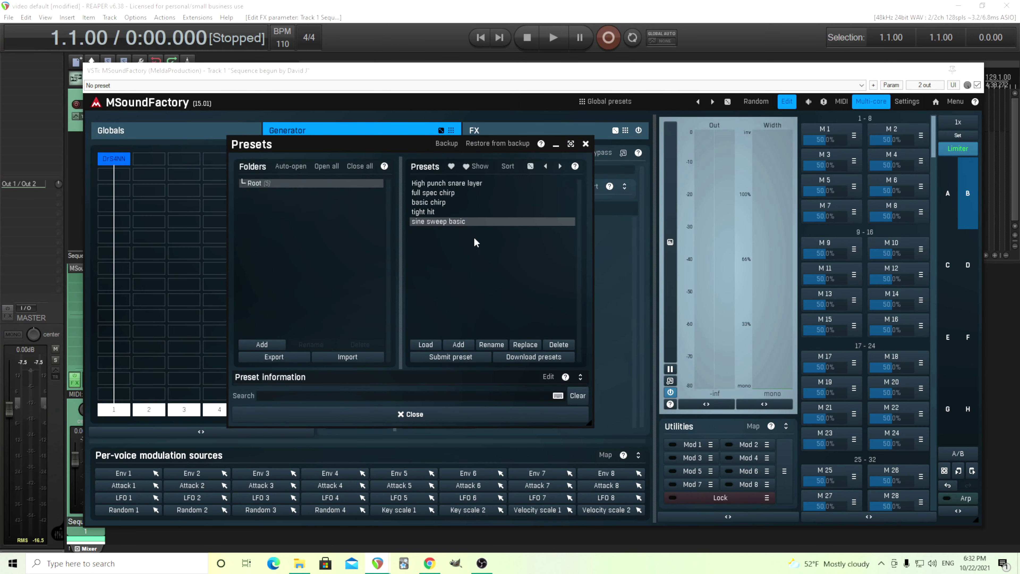
click(426, 223)
click(442, 414)
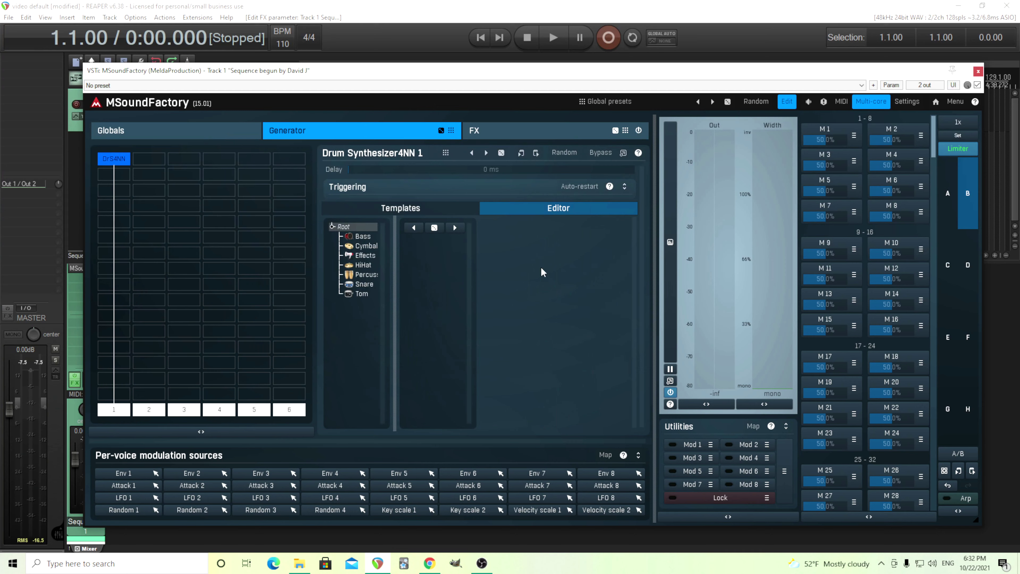
Pop out the drum synth editor and reshape its frequency sweep, raising the tail.
click(444, 209)
click(502, 209)
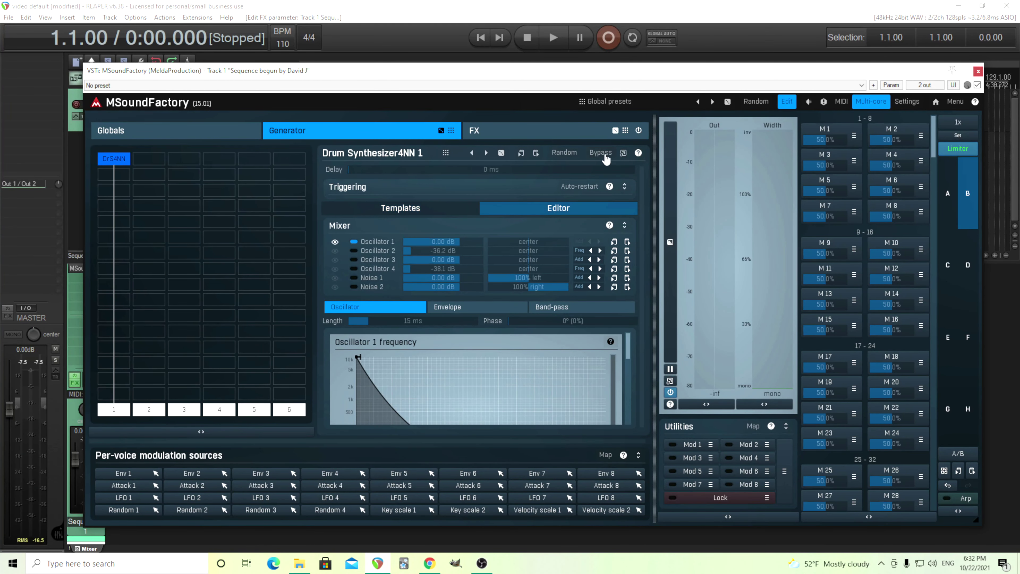
click(623, 153)
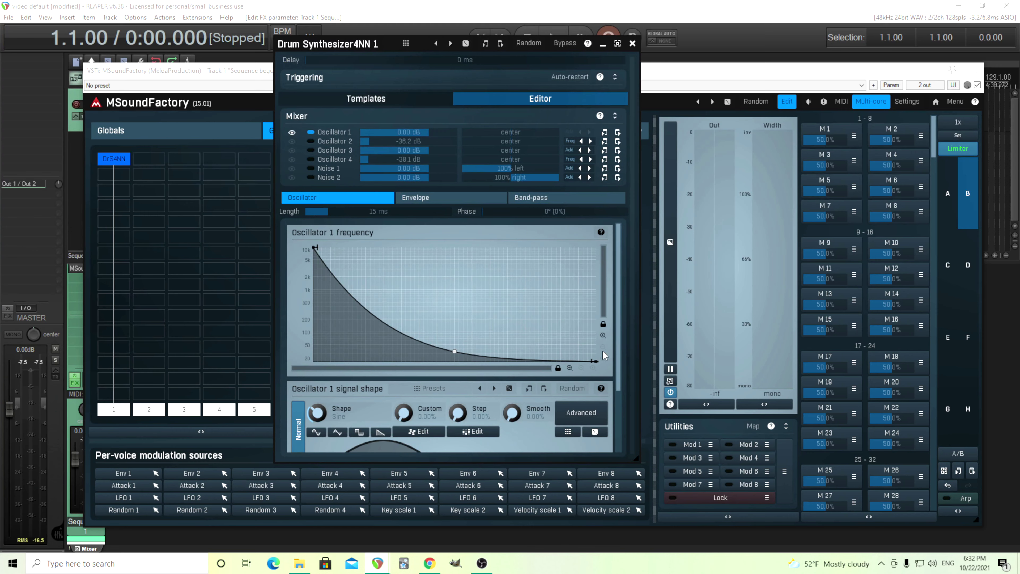
drag(617, 342, 636, 297)
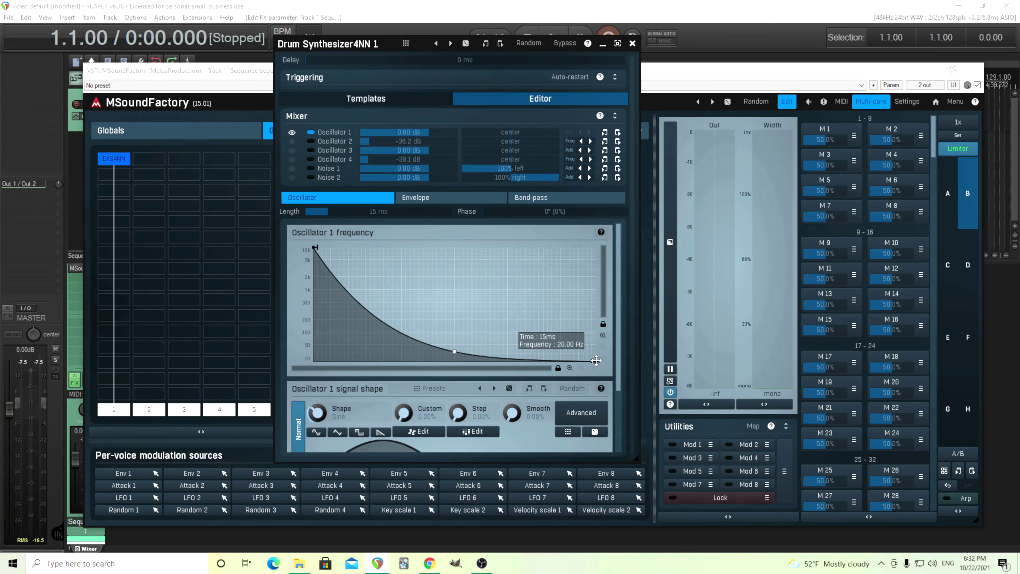
drag(594, 360, 602, 344)
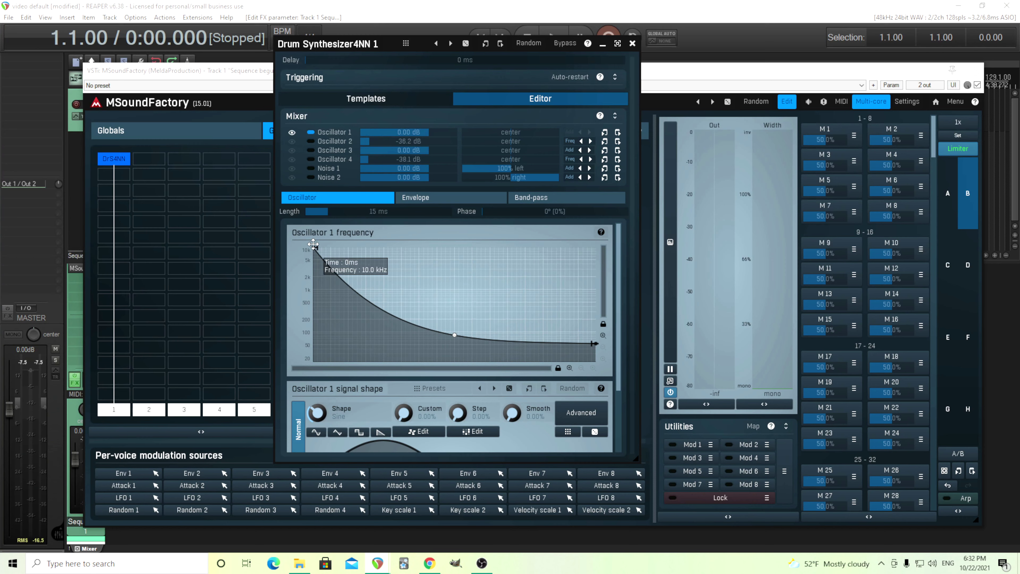
drag(314, 247, 315, 261)
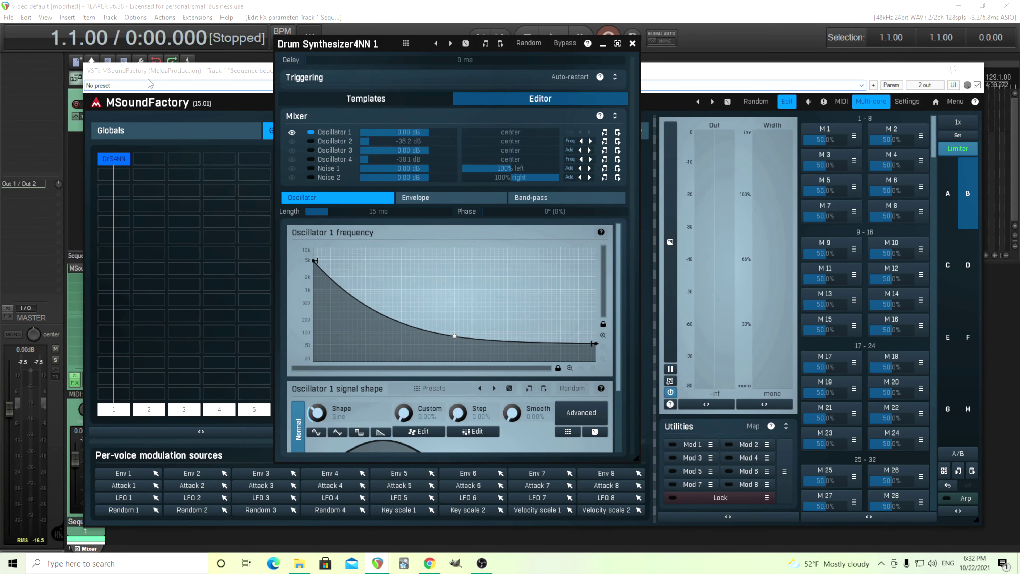
drag(147, 76, 177, 75)
Arm the track, restore the sweep start to 10 kHz, and set Oscillator 1 to -3.35 dB.
click(95, 508)
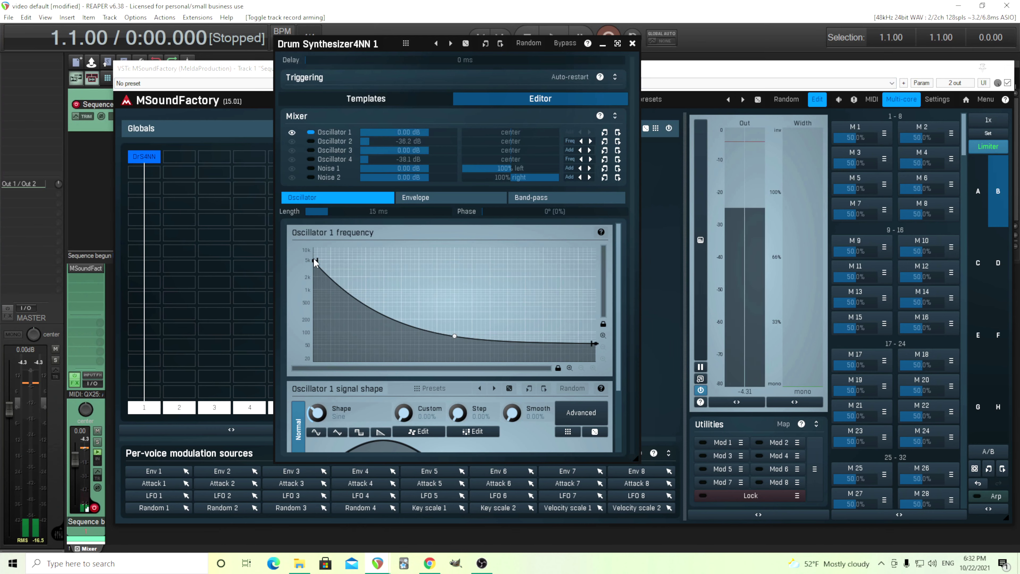
mouse_move(315, 260)
mouse_down()
mouse_move(305, 229)
mouse_move(300, 264)
mouse_up()
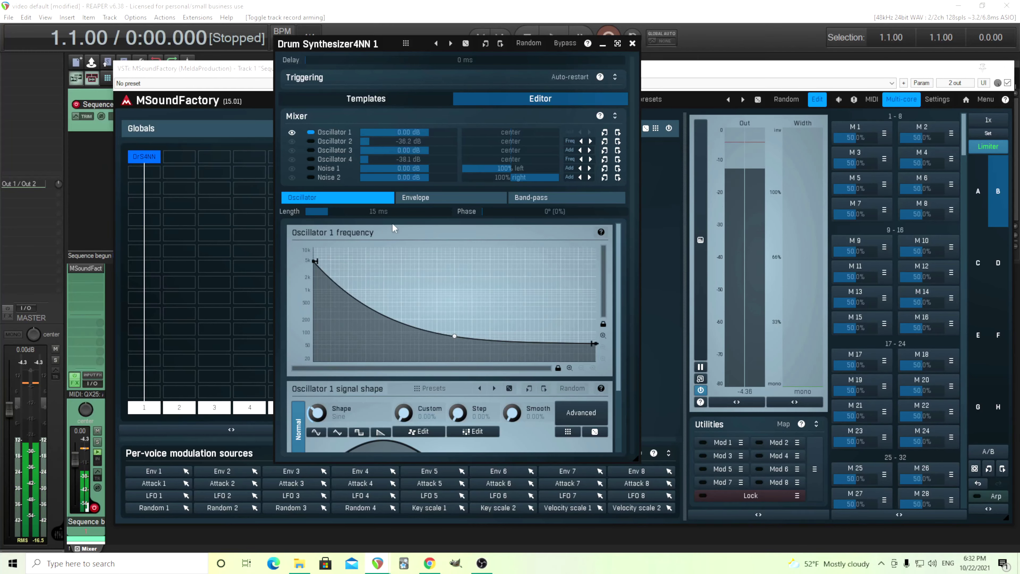
drag(429, 131, 428, 137)
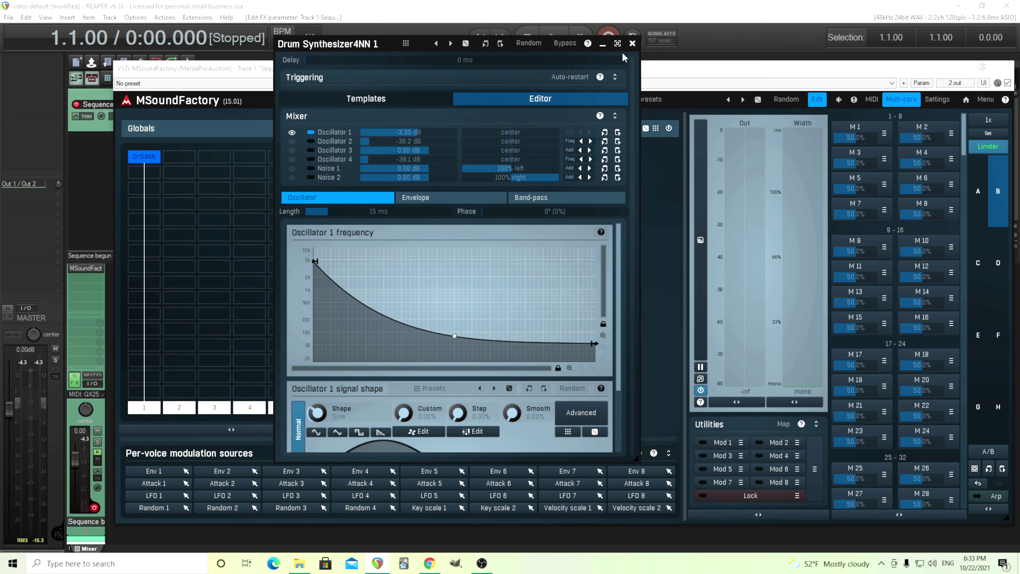
Add a Resonator with 98% feedback and 14.8 kHz low-pass, placed one row lower.
click(633, 43)
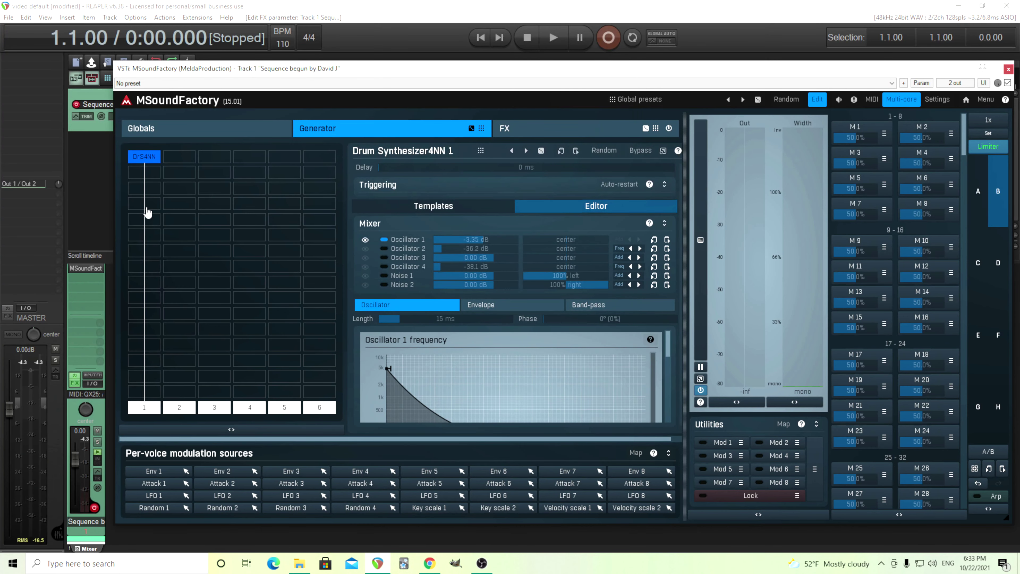
double_click(148, 211)
click(295, 384)
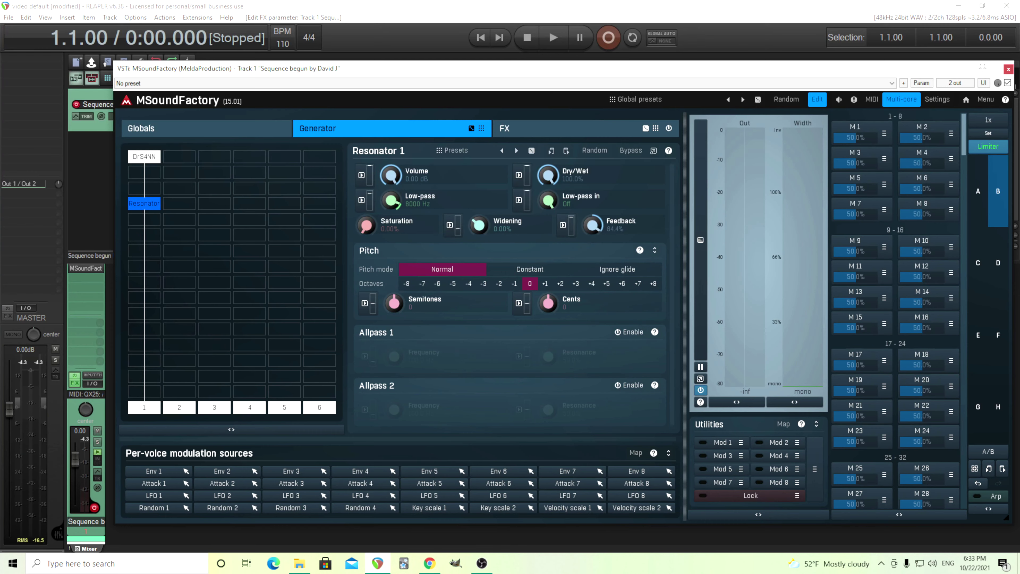
drag(598, 227, 598, 222)
drag(392, 199, 392, 225)
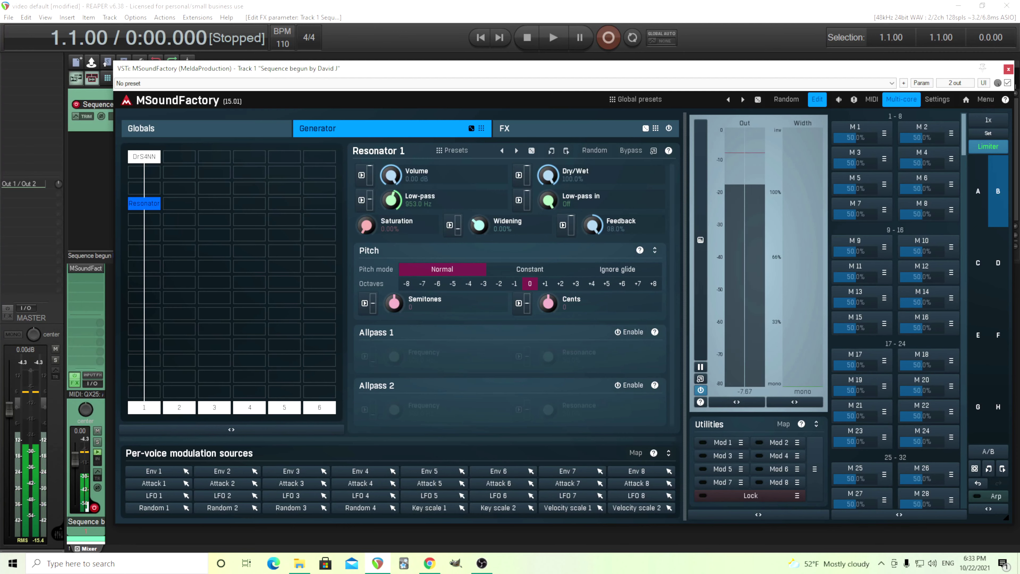
drag(392, 200, 392, 185)
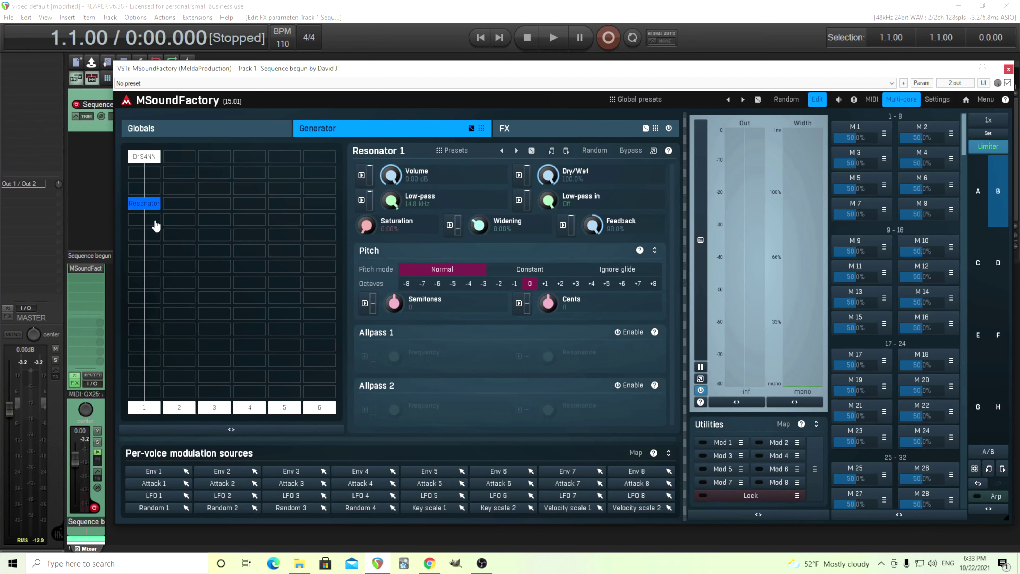
drag(144, 205, 145, 218)
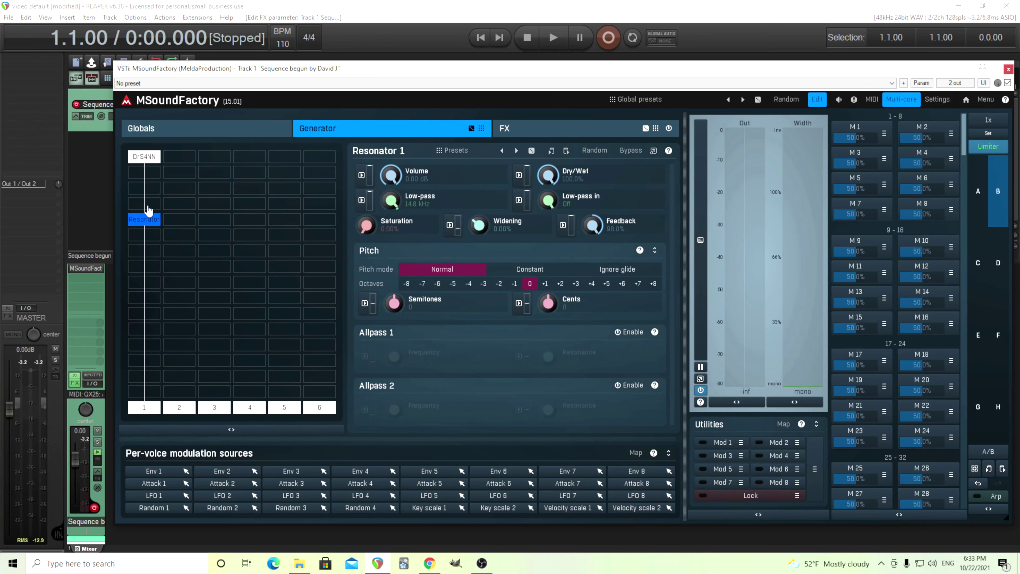
Insert a Filter between drum synth and Resonator, with amp off and Comb 1 type.
double_click(147, 205)
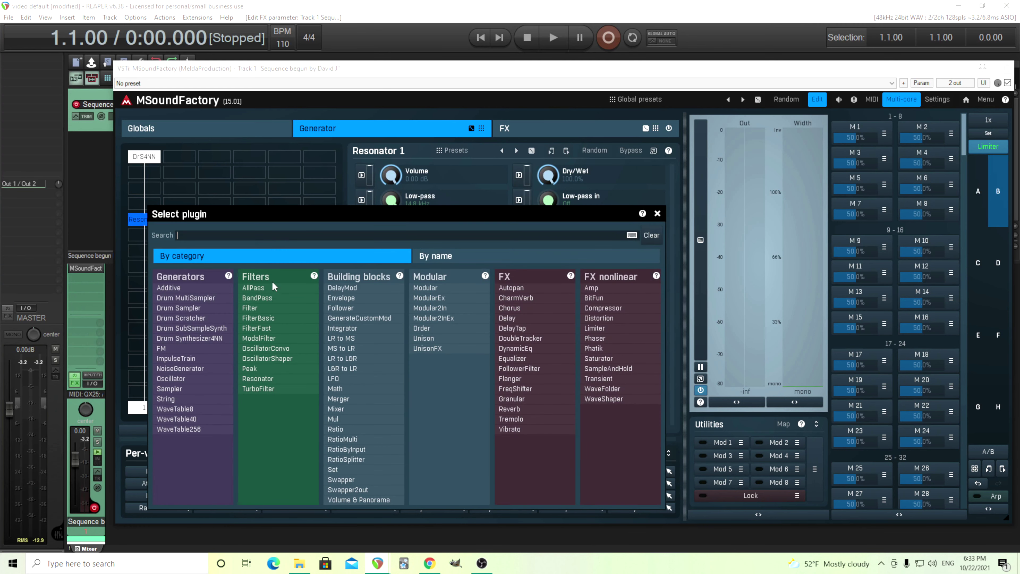
click(273, 309)
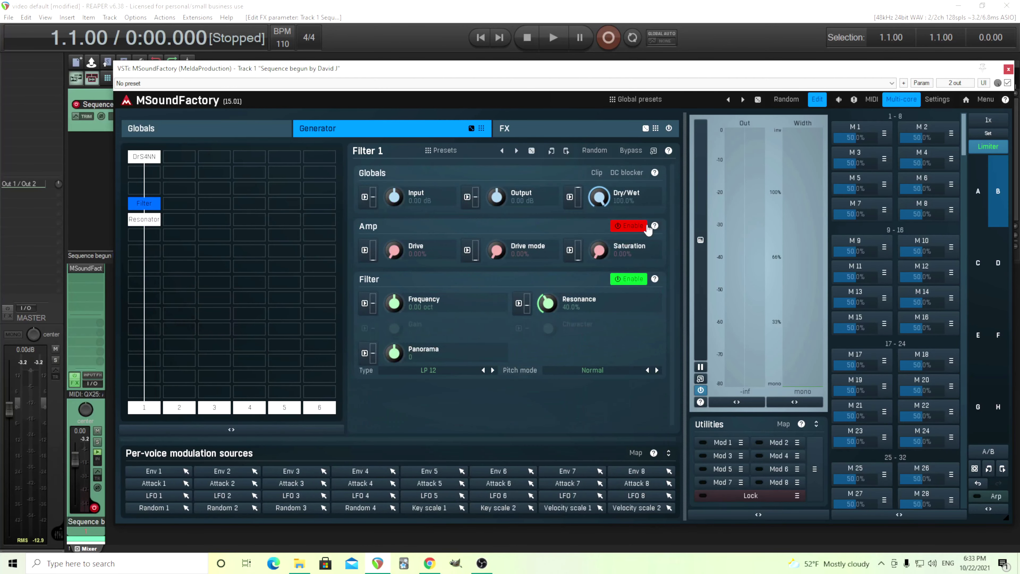
click(628, 226)
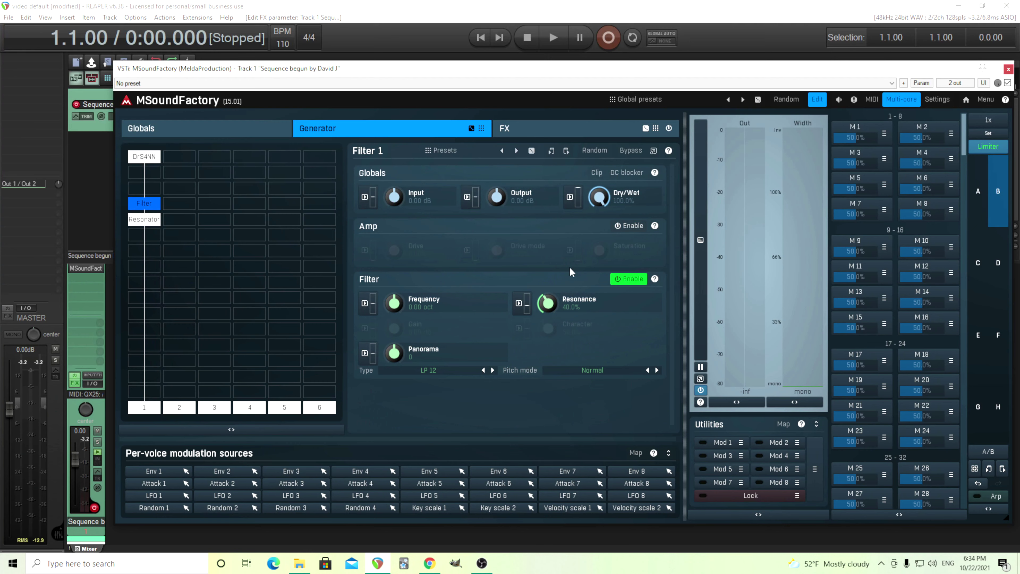
click(439, 375)
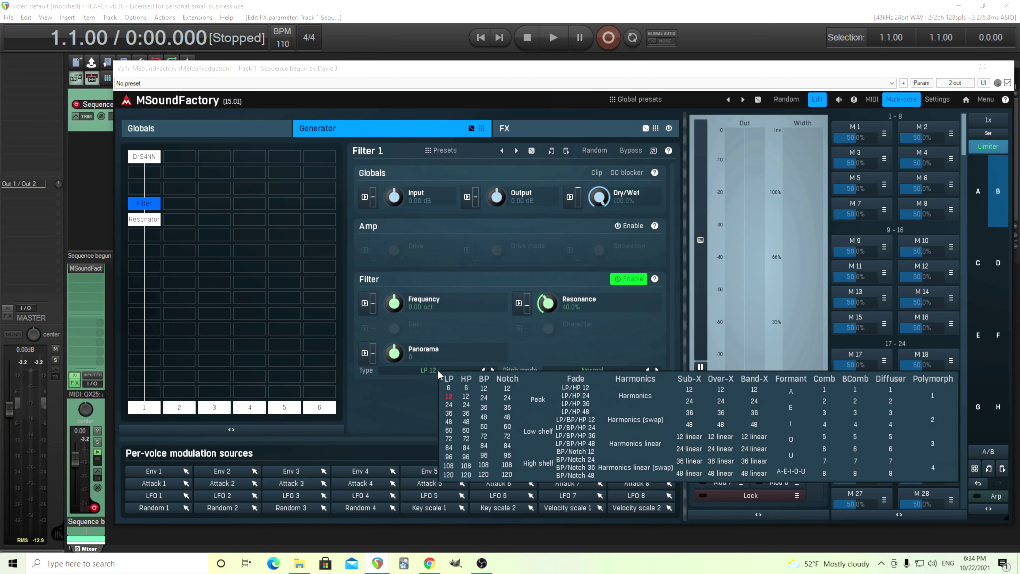
click(834, 395)
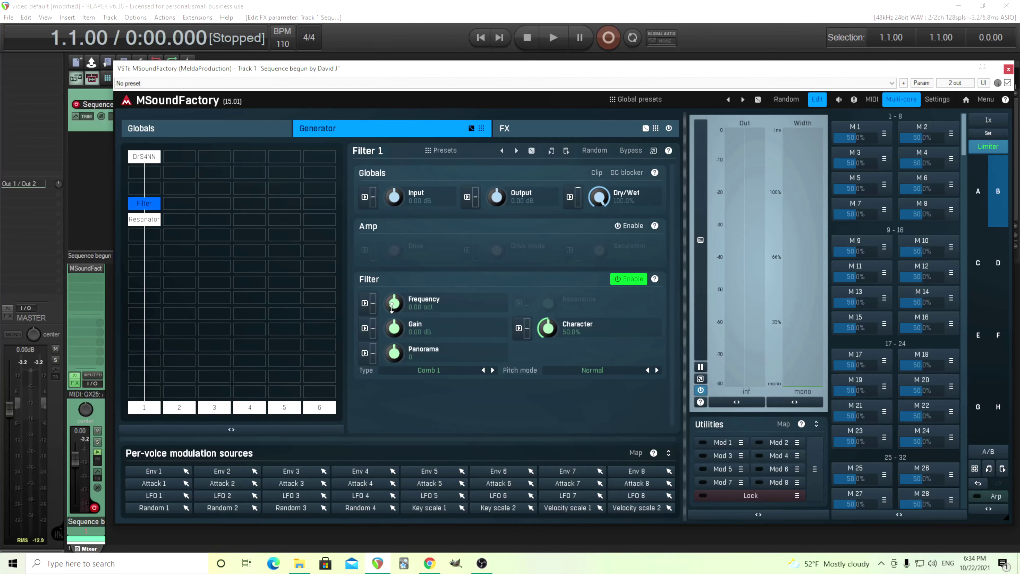
click(636, 286)
click(636, 286)
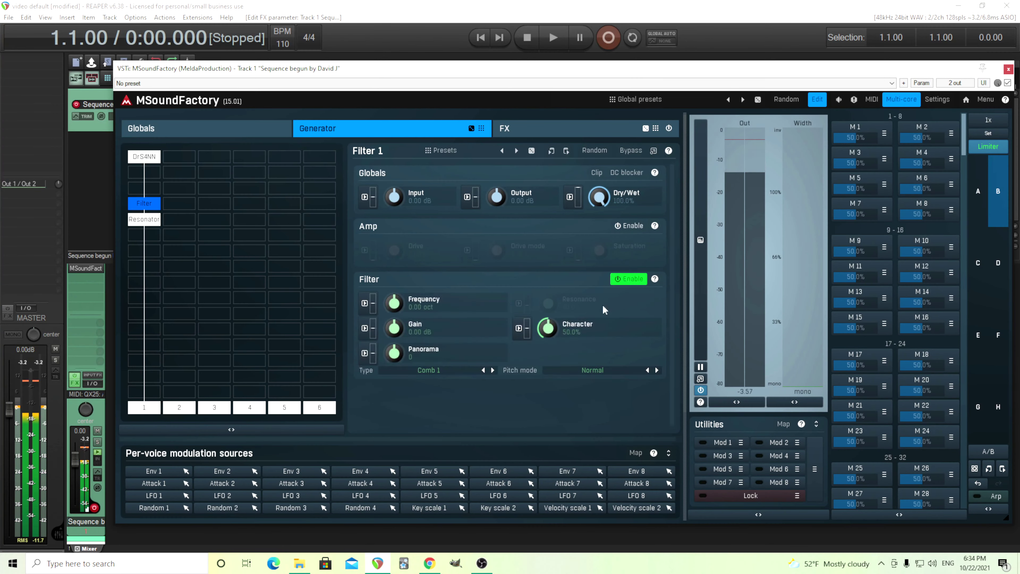
Set the filter frequency to +1.00 oct and A/B the filter on and off.
double_click(405, 303)
click(368, 397)
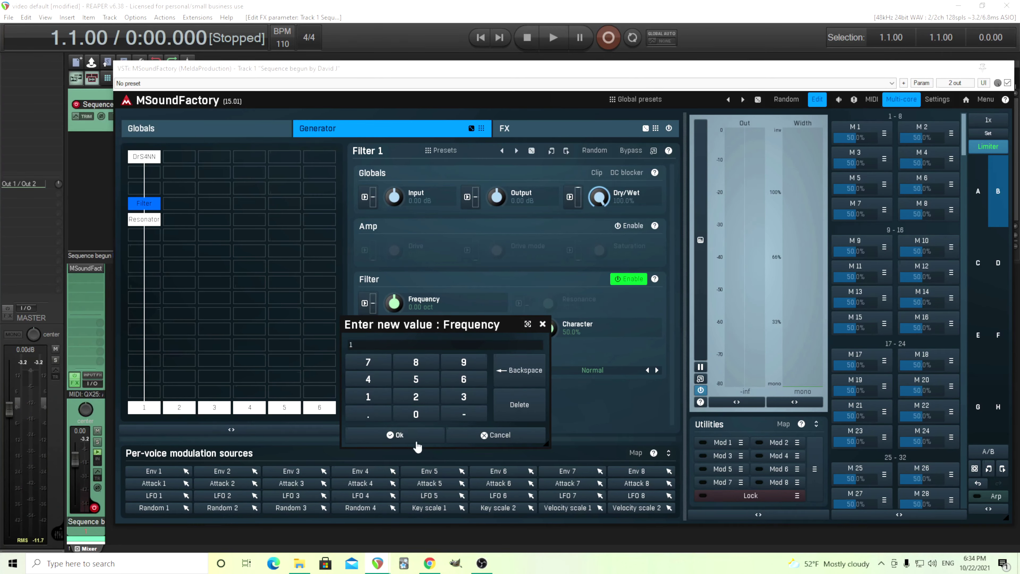
click(414, 435)
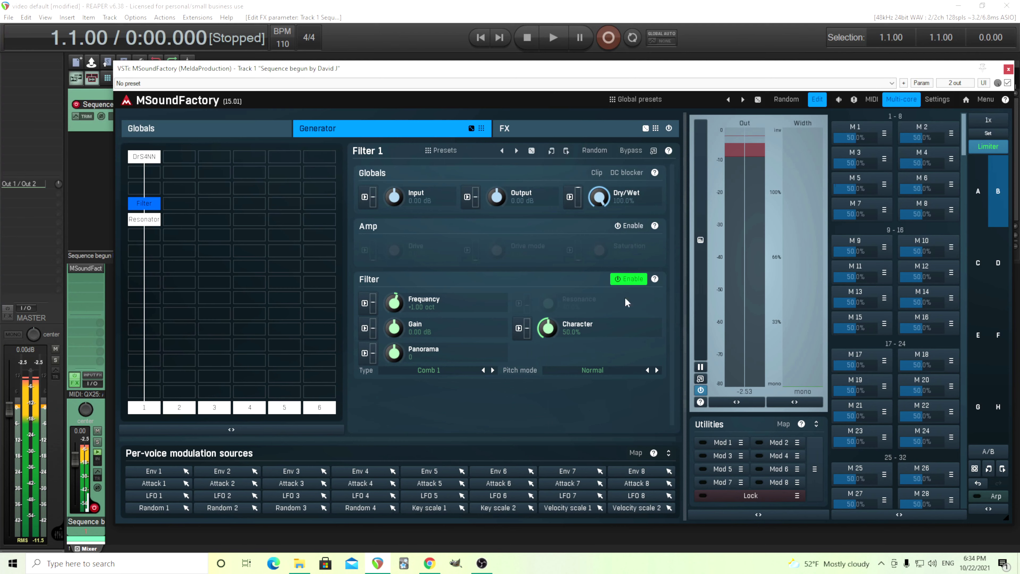
click(629, 279)
click(629, 280)
Change the filter type from Comb 2 through to Comb 5.
click(435, 371)
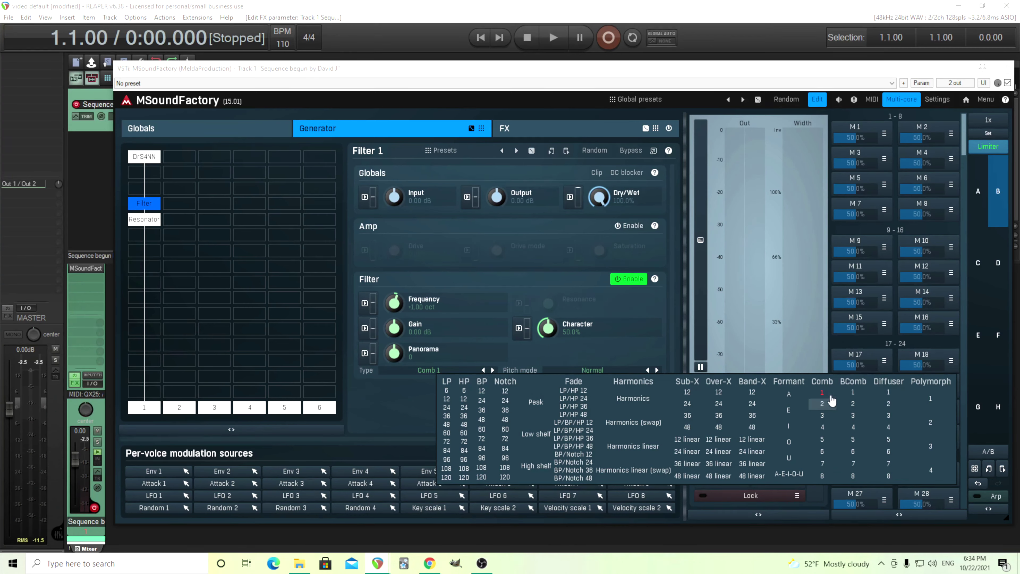
click(827, 404)
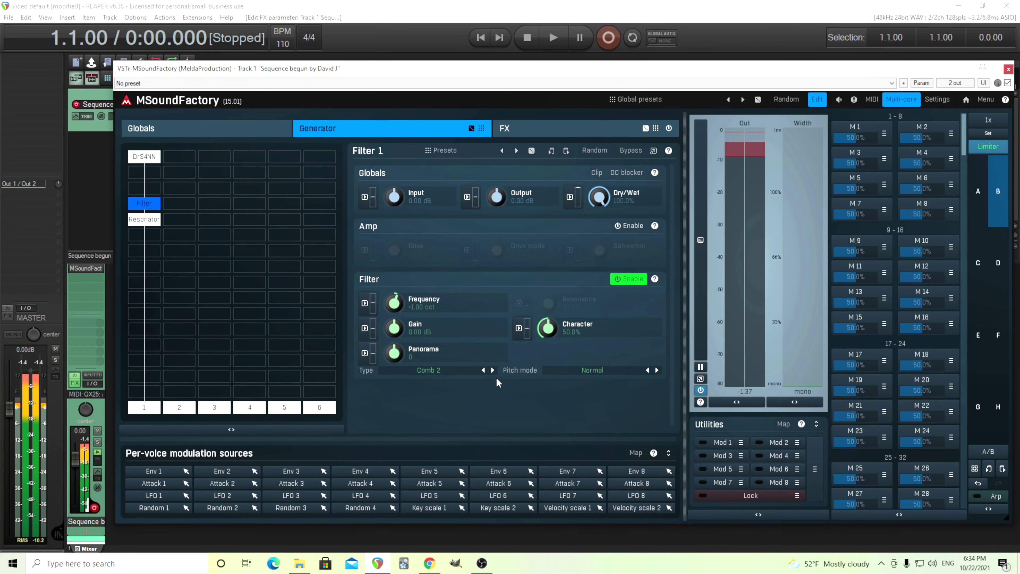
click(493, 370)
click(493, 370)
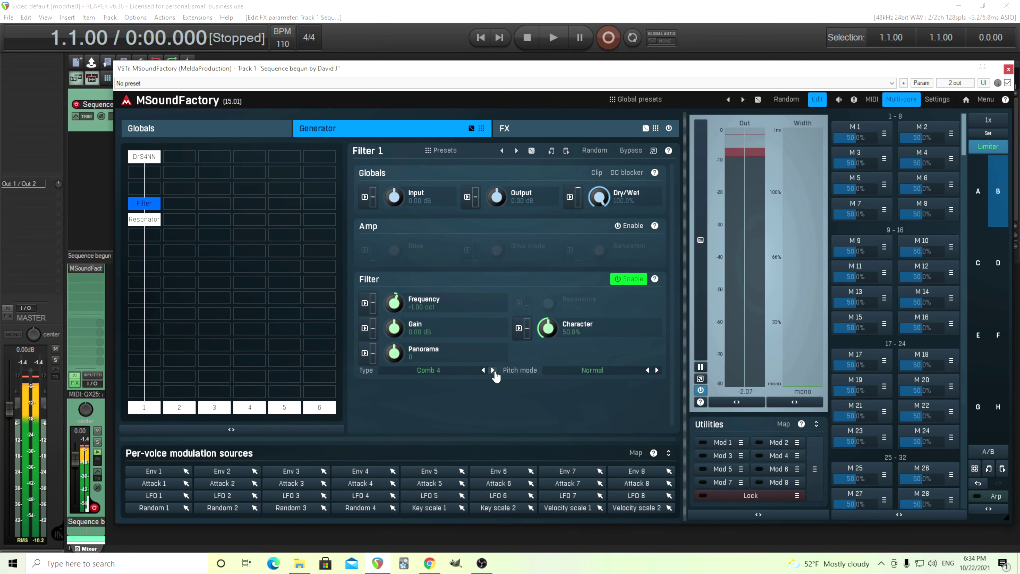
click(493, 370)
click(493, 370)
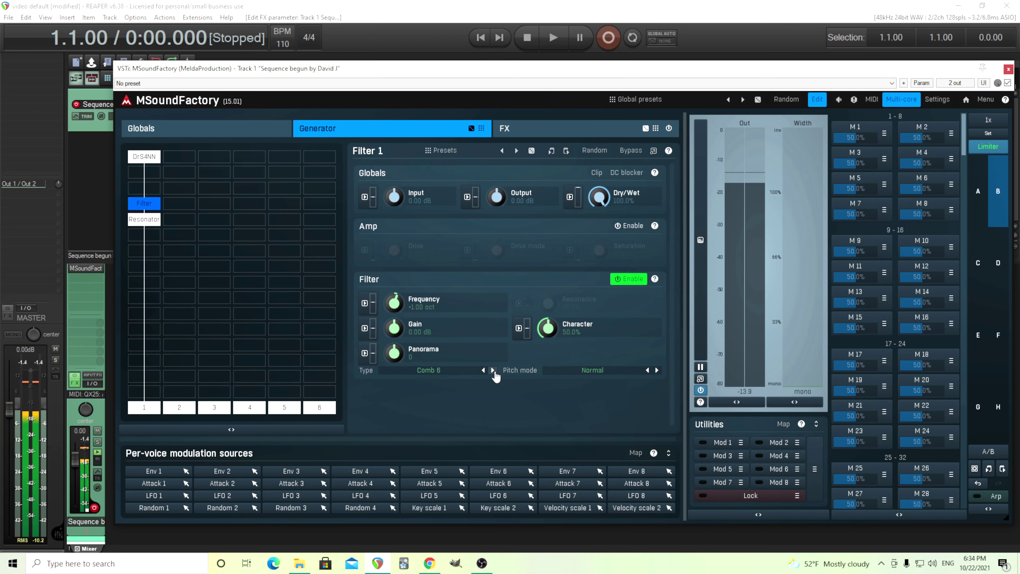
click(493, 371)
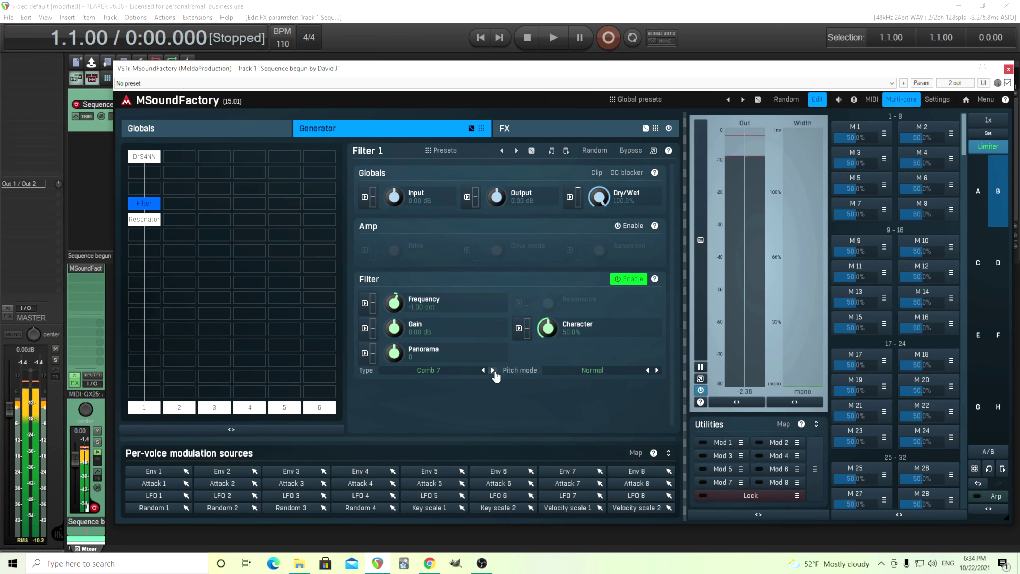
click(483, 370)
click(484, 370)
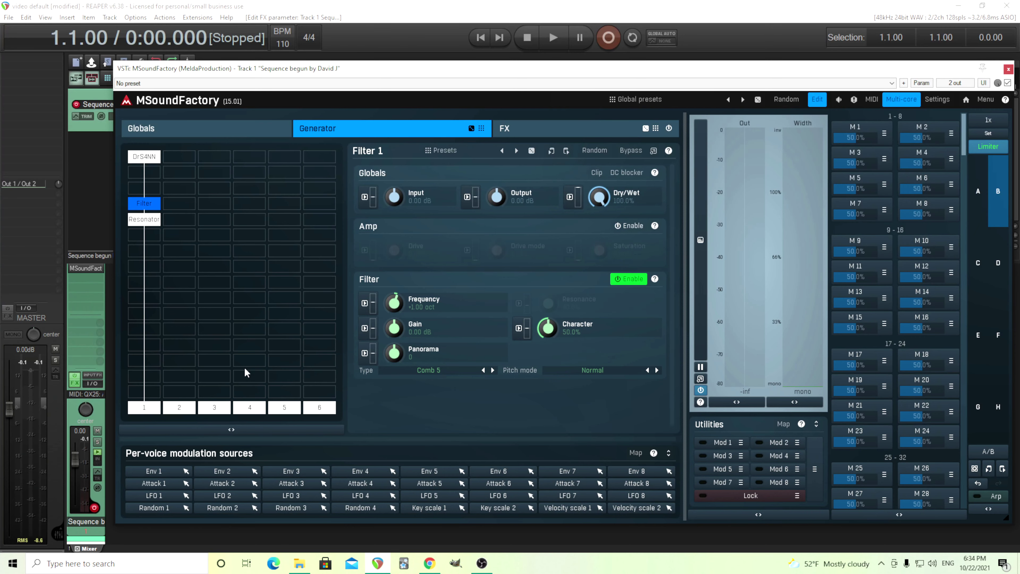
Add a DelayMod module and a BandPass module after the Resonator.
click(142, 274)
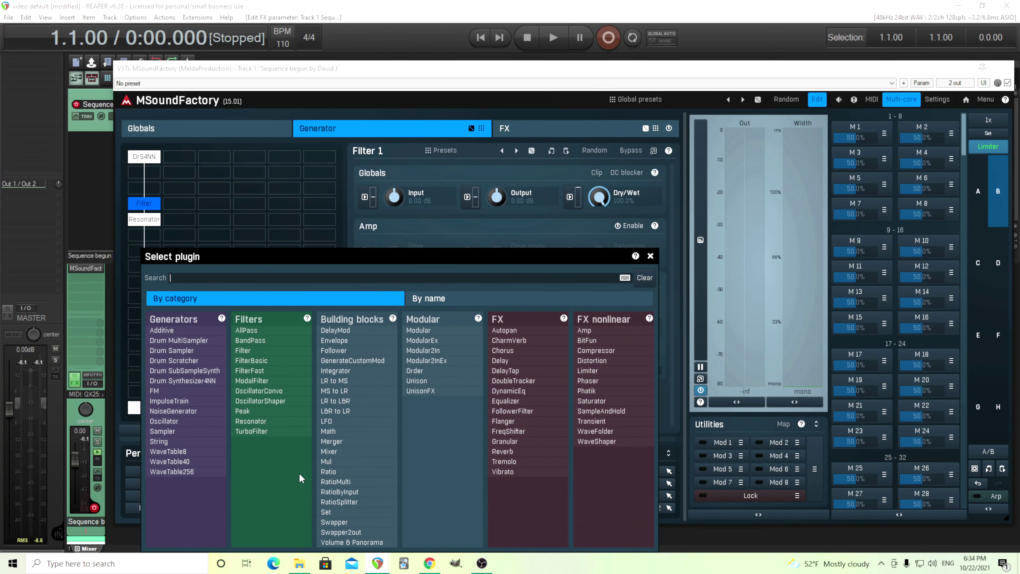
click(343, 331)
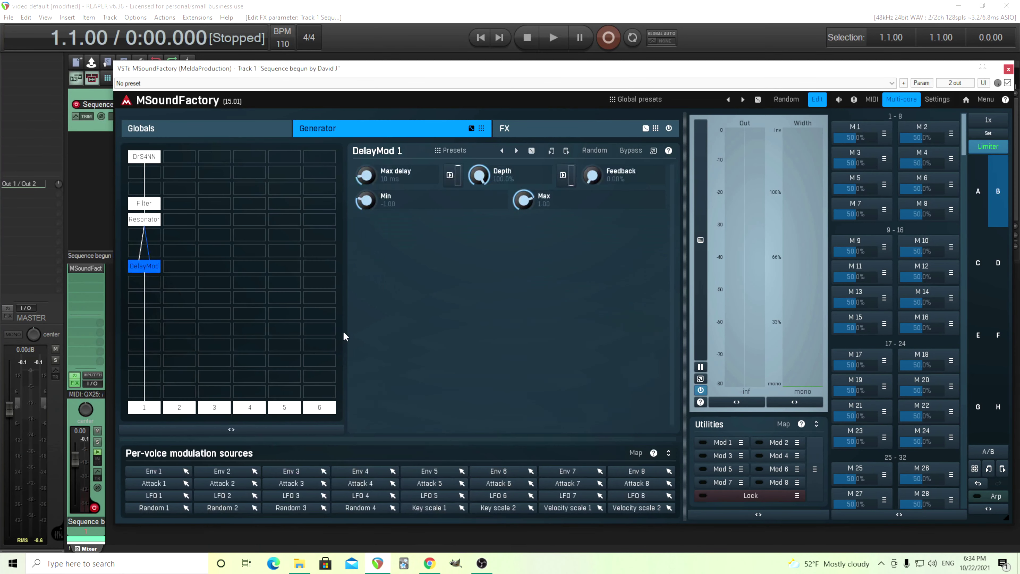
click(141, 366)
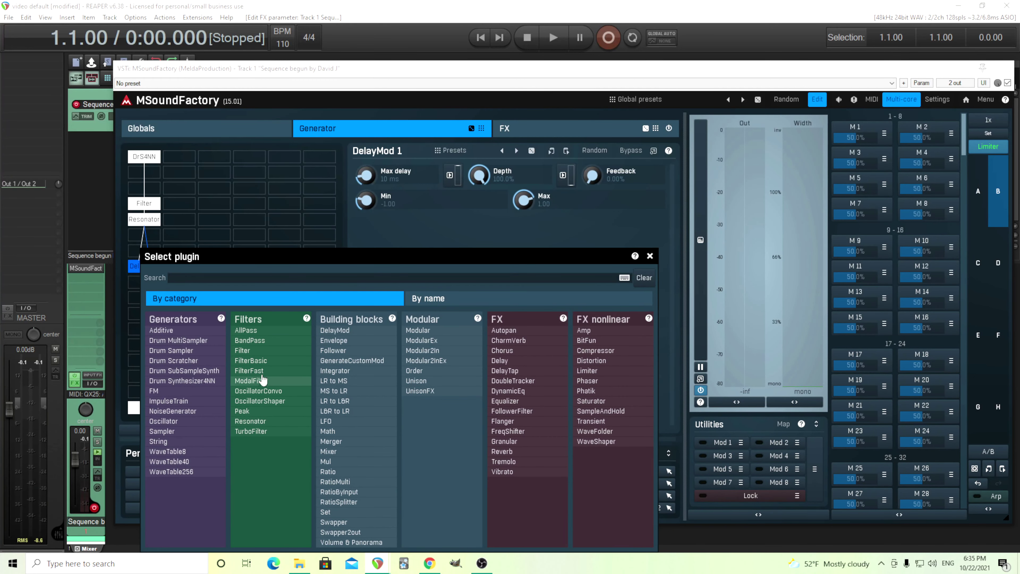
click(269, 344)
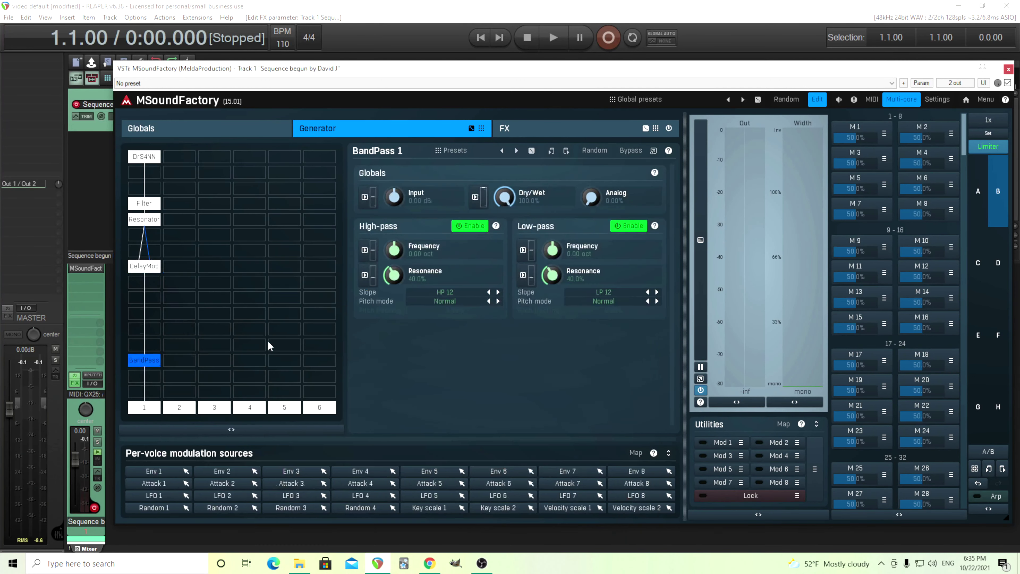
Disable the bandpass high-pass; set low-pass to Constant pitch, 30% resonance, higher cutoff.
click(477, 227)
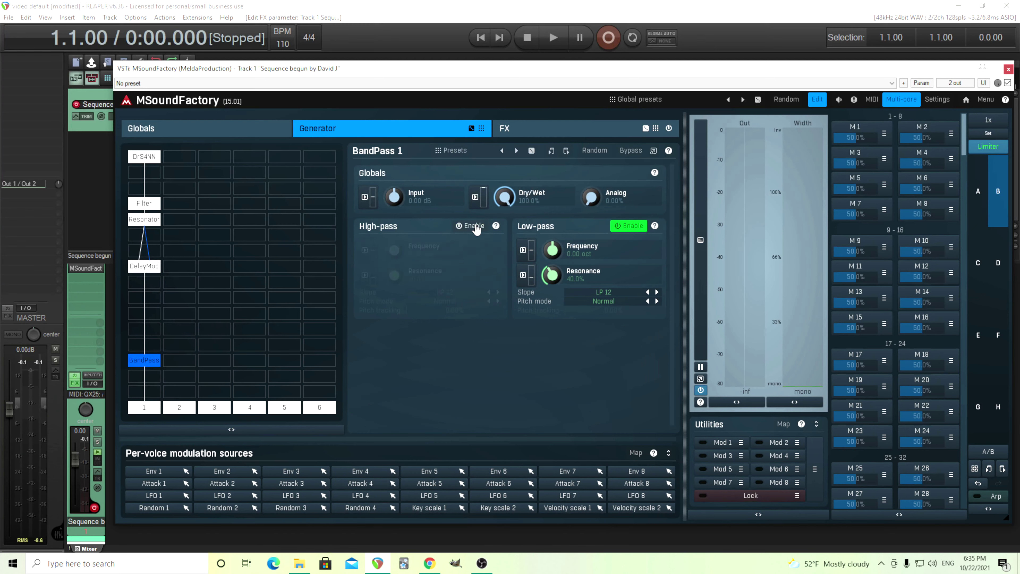
click(627, 305)
click(639, 318)
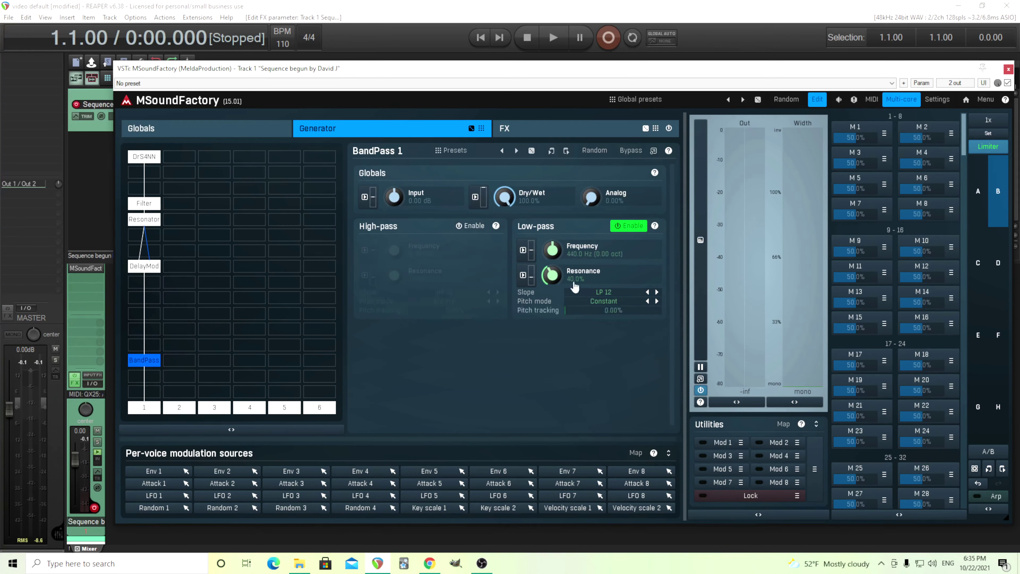
double_click(553, 280)
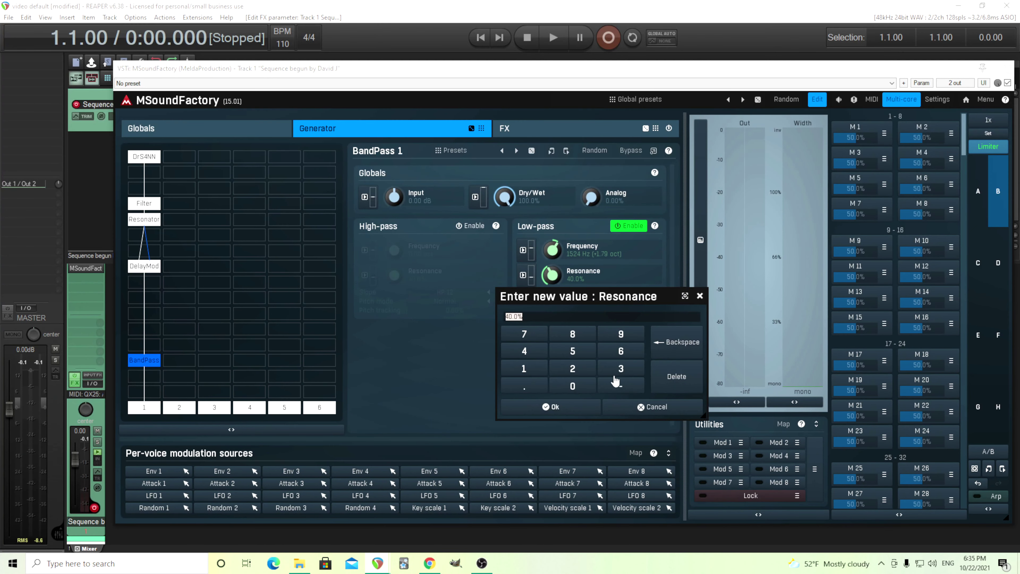
click(615, 380)
click(598, 387)
click(593, 410)
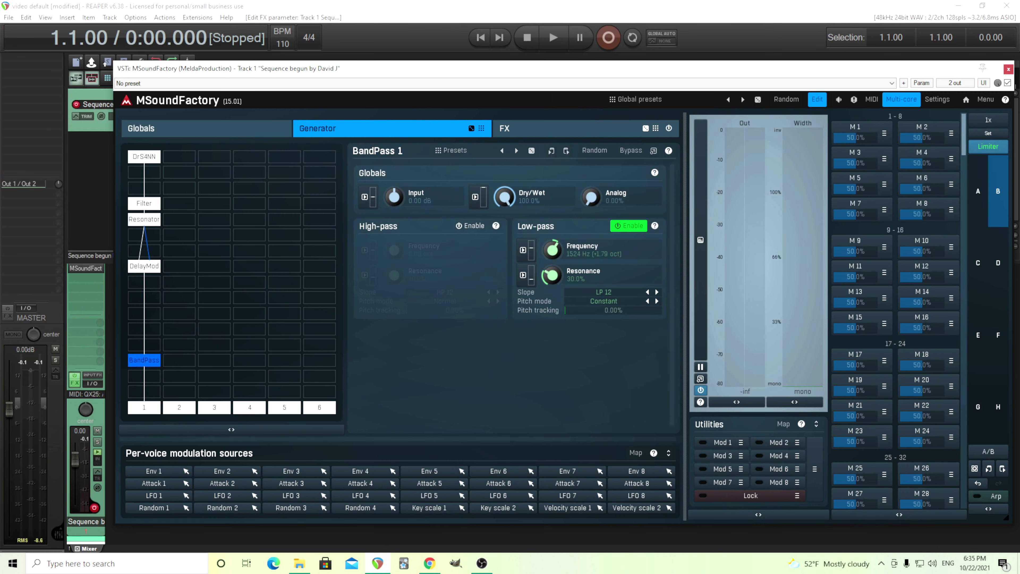
drag(553, 249, 552, 217)
Lower the DelayMod depth and move its block up a row, directly under the Resonator.
click(145, 262)
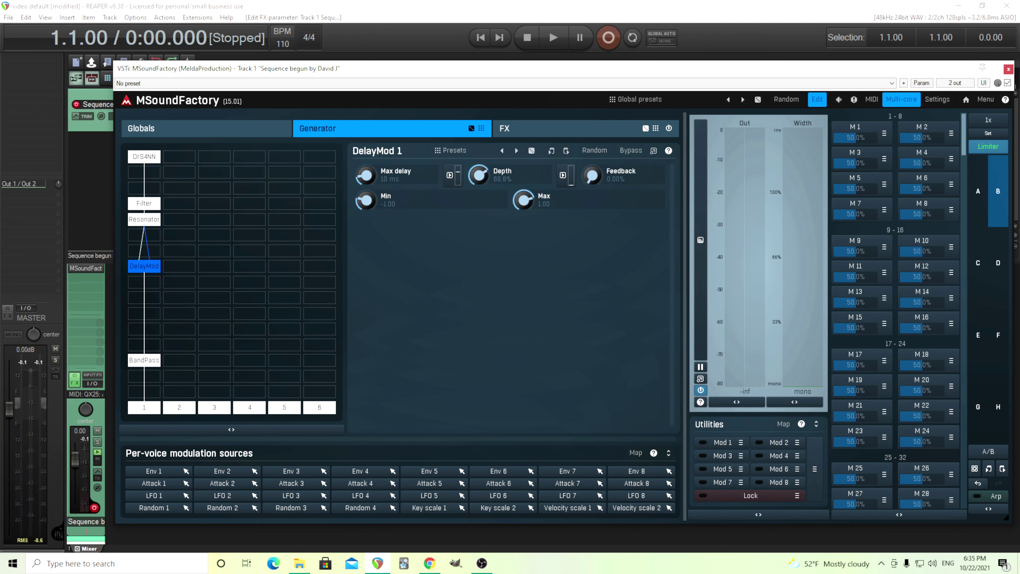
drag(479, 174, 479, 184)
drag(150, 259, 150, 250)
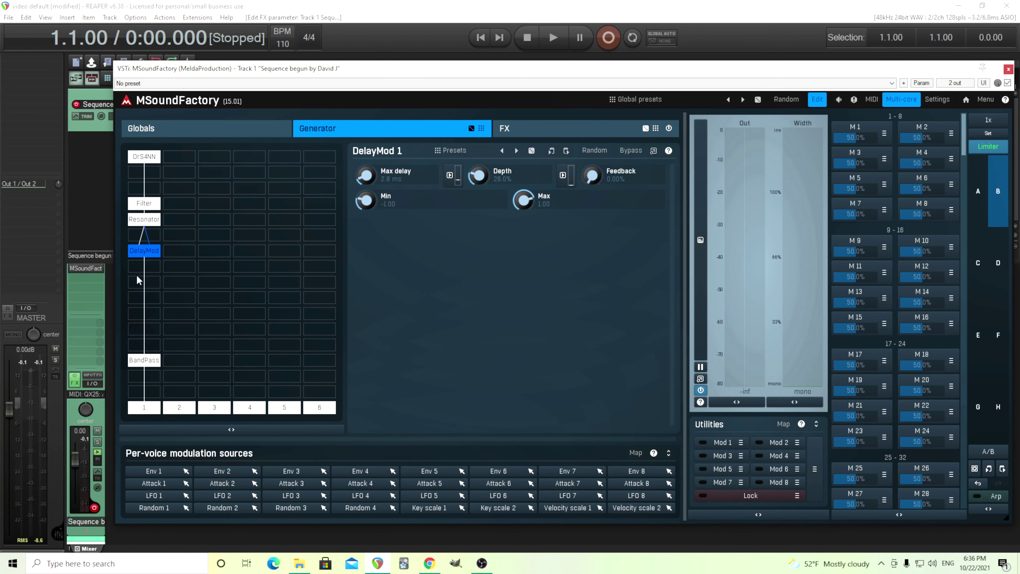
Add a second Filter under DelayMod: amp off, Comb 1, Constant pitch, lowered output.
click(149, 282)
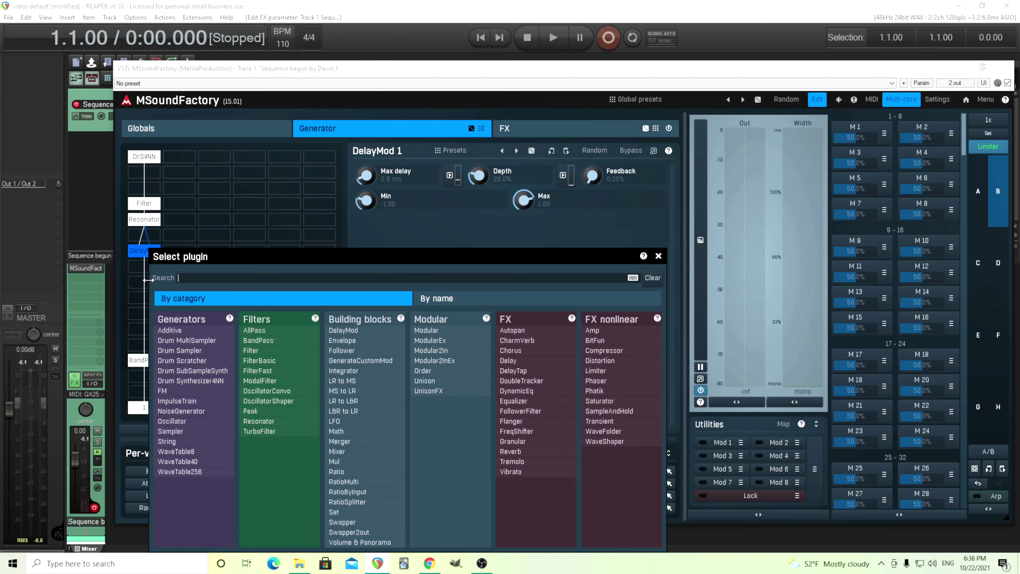
click(288, 351)
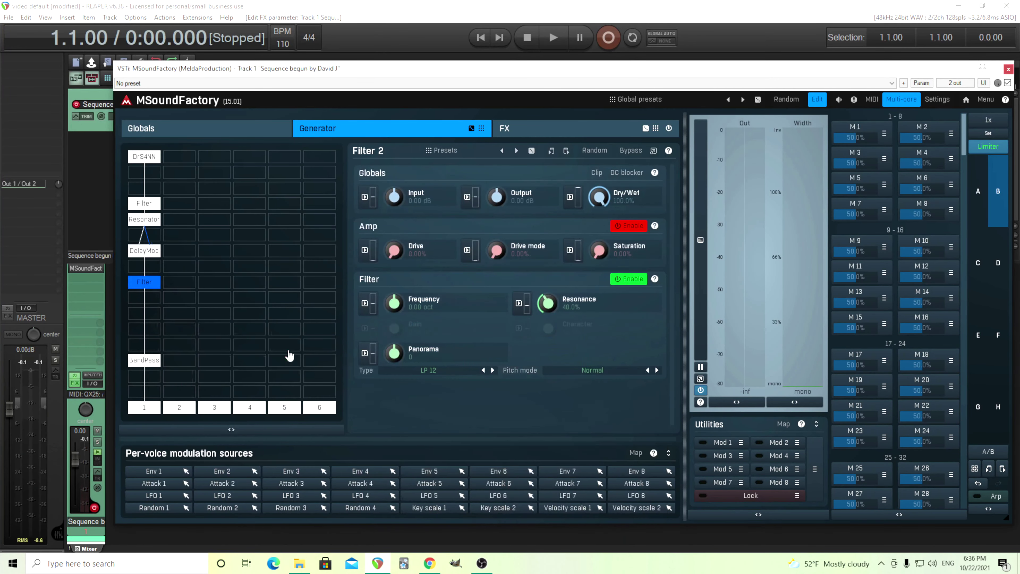
click(629, 234)
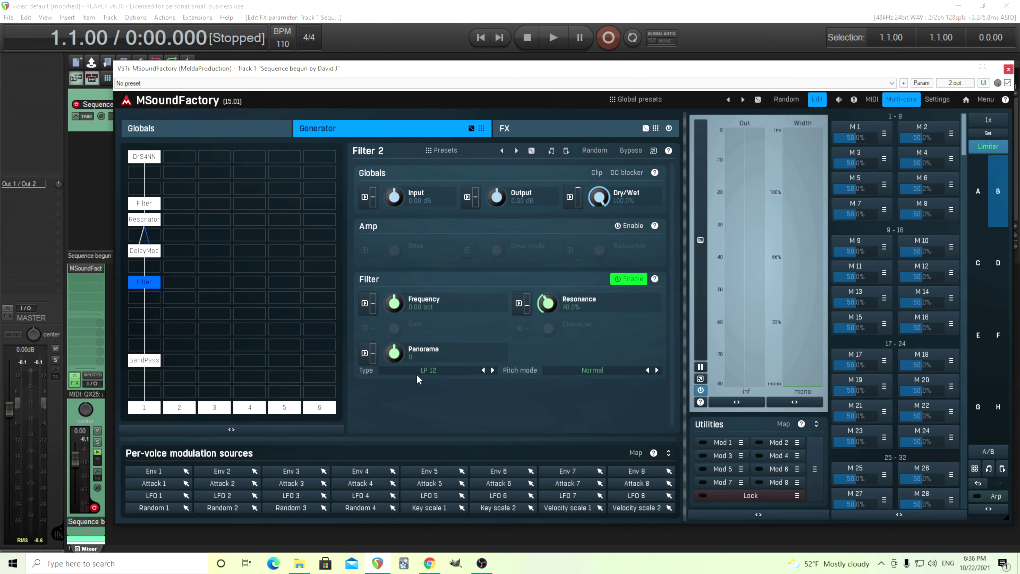
click(430, 370)
click(802, 392)
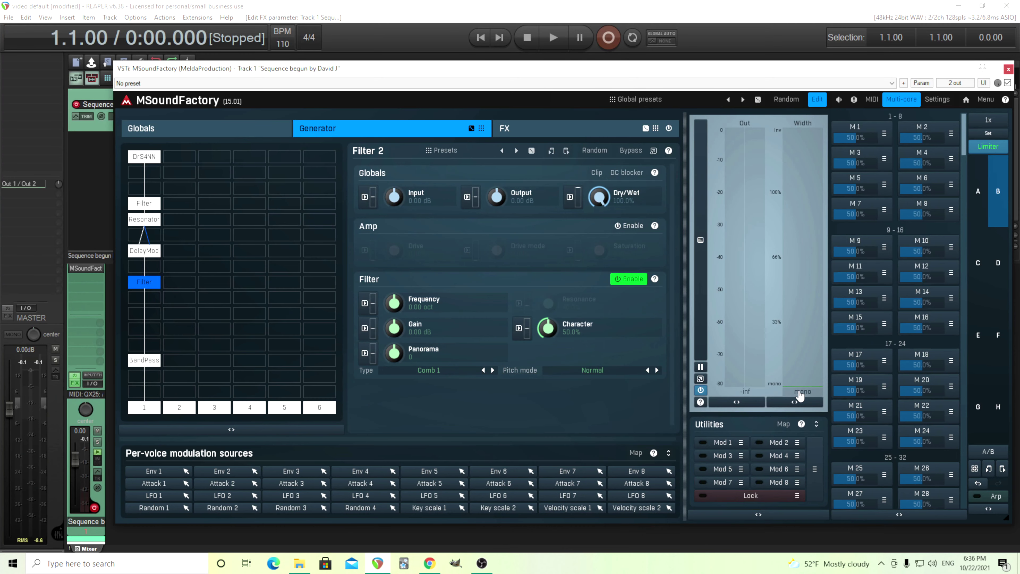
click(592, 371)
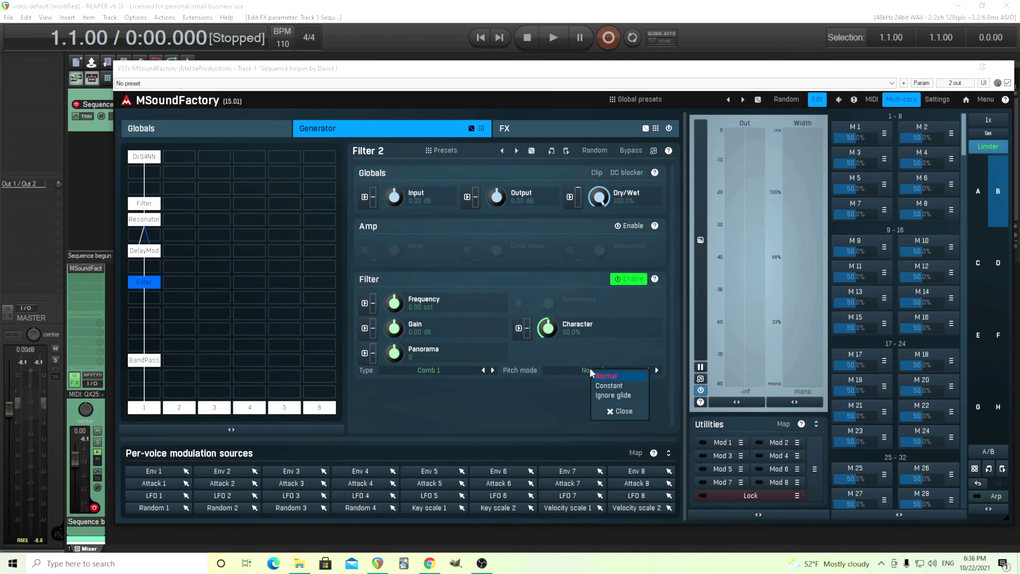
click(611, 389)
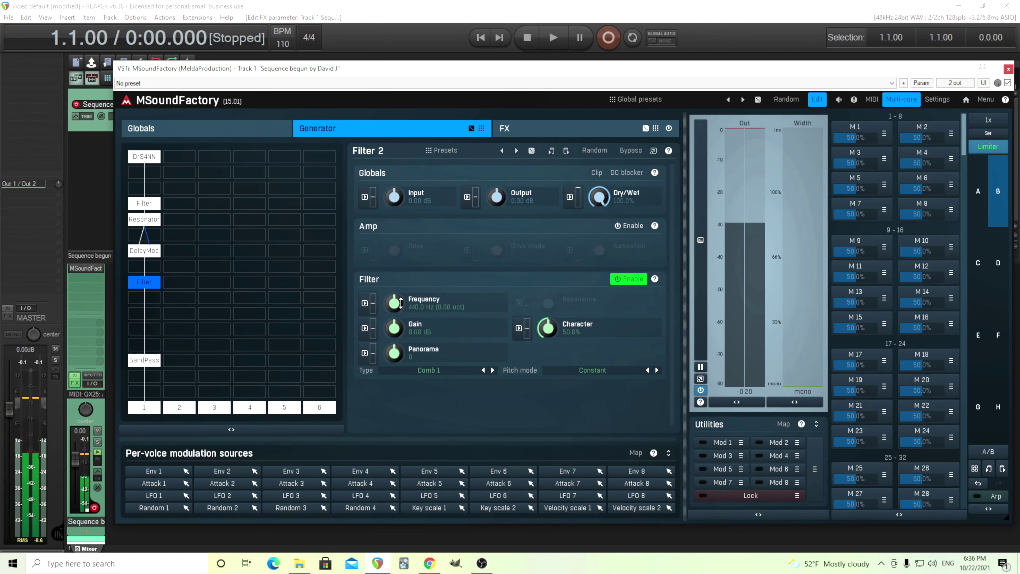
drag(497, 196, 496, 213)
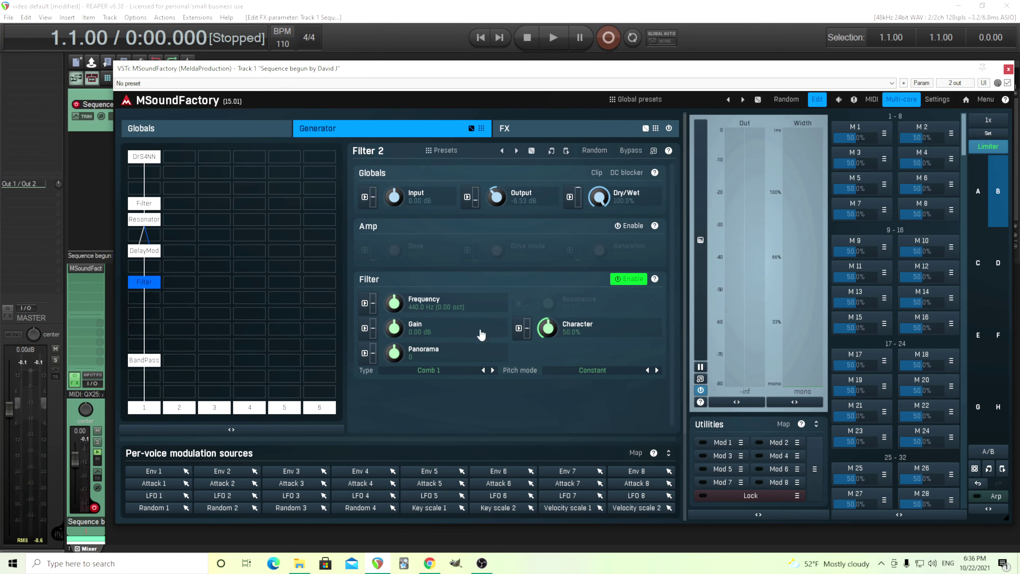
drag(404, 306, 396, 302)
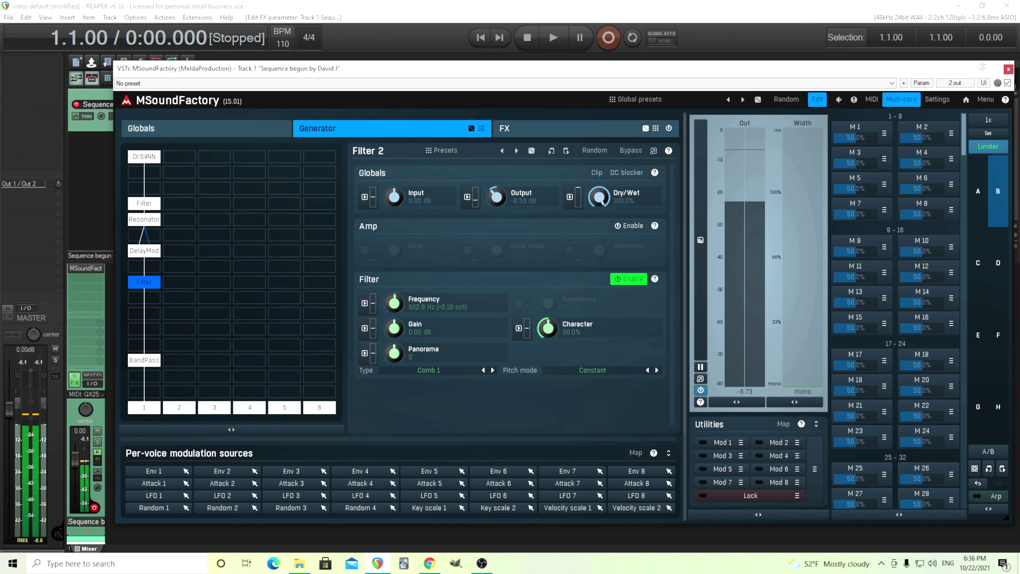
Reset the Filter 2 comb frequency to 440 Hz and play the patch.
scroll(395, 301, up, 2)
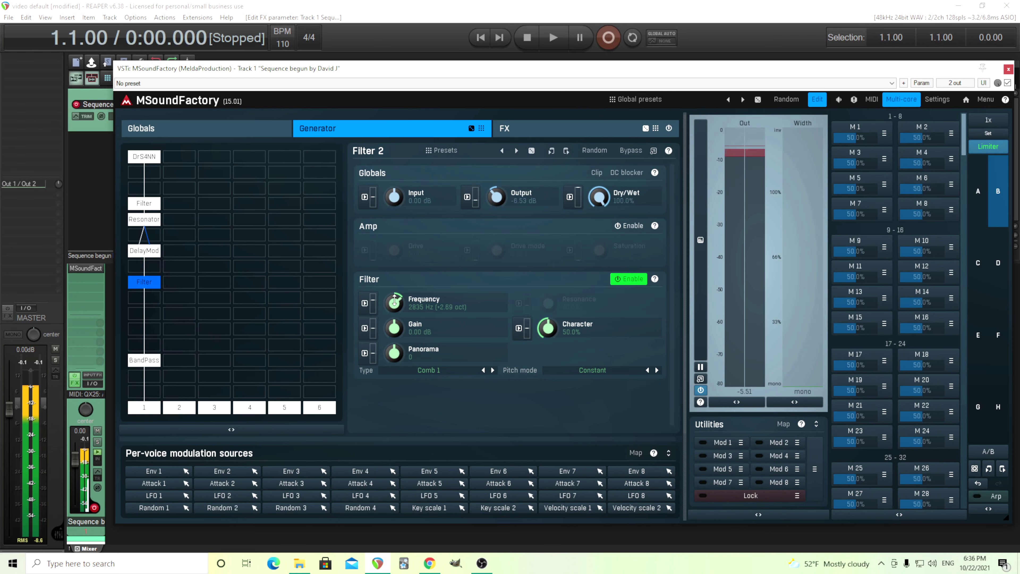
scroll(404, 301, down, 7)
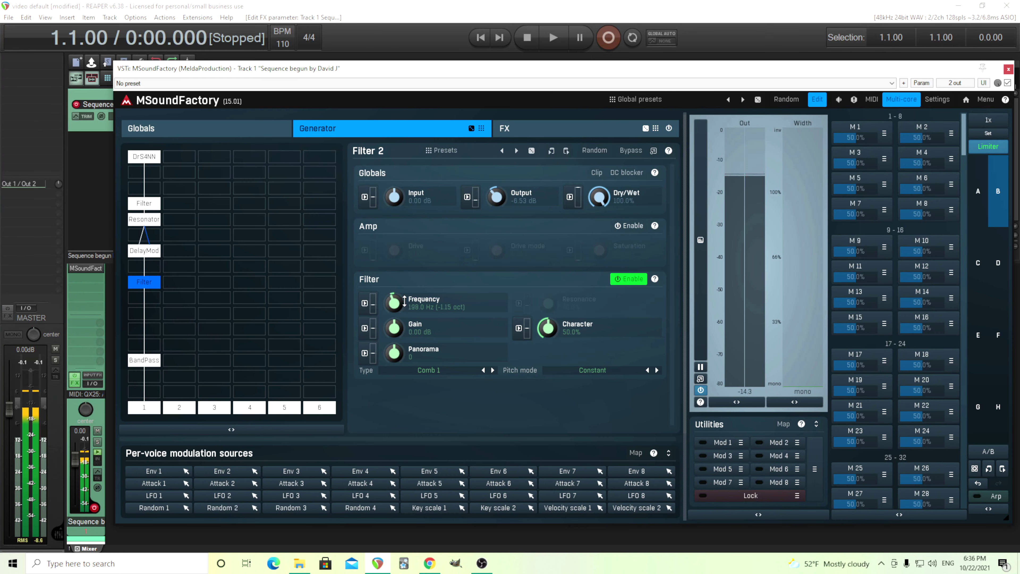
scroll(404, 300, down, 3)
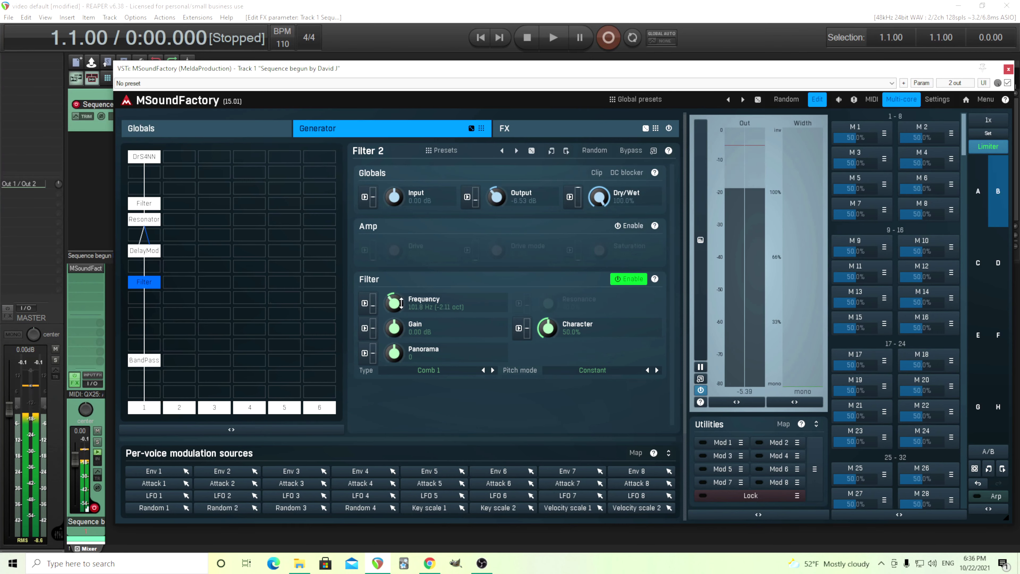
scroll(399, 298, down, 2)
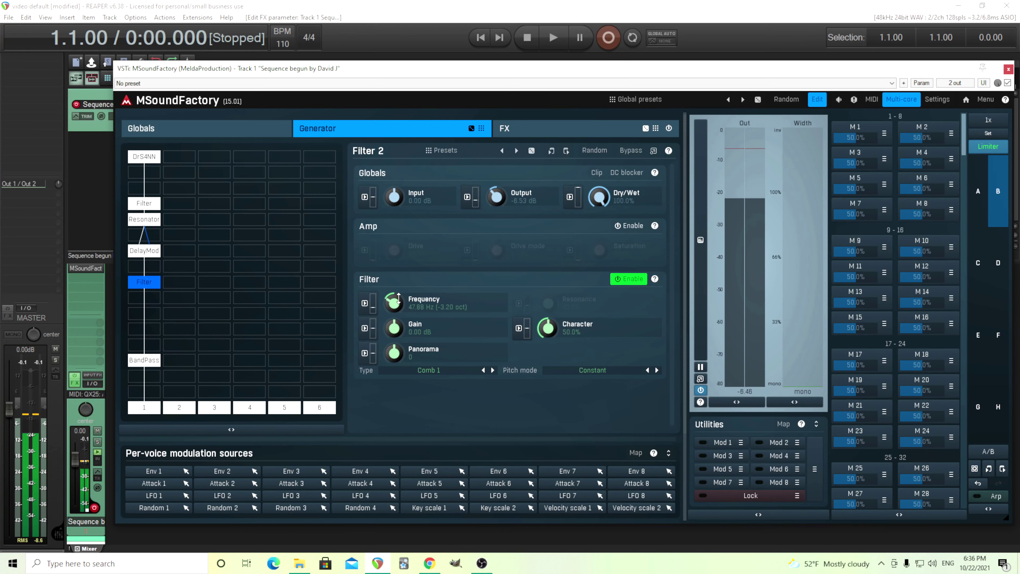
scroll(398, 297, up, 4)
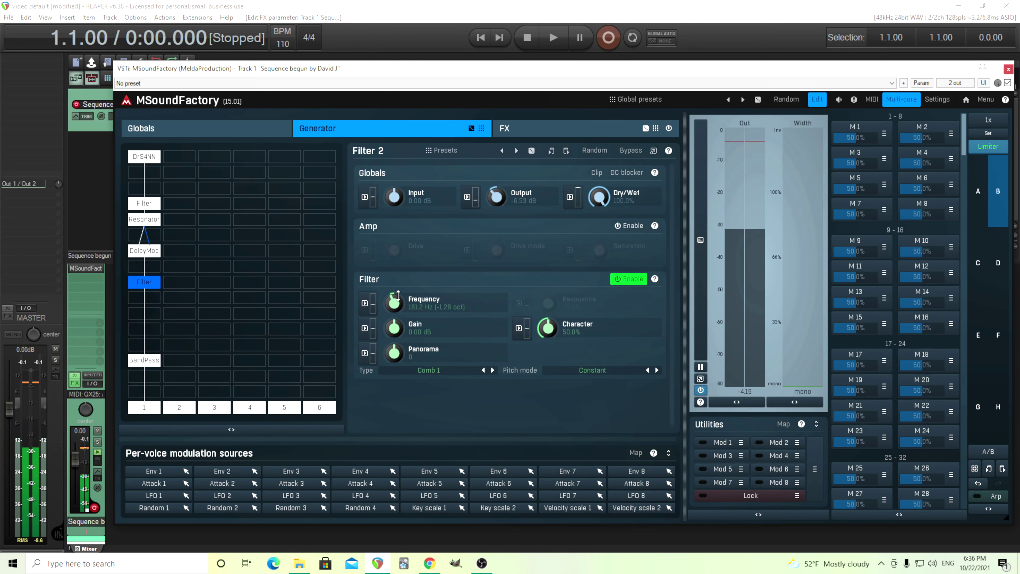
double_click(404, 297)
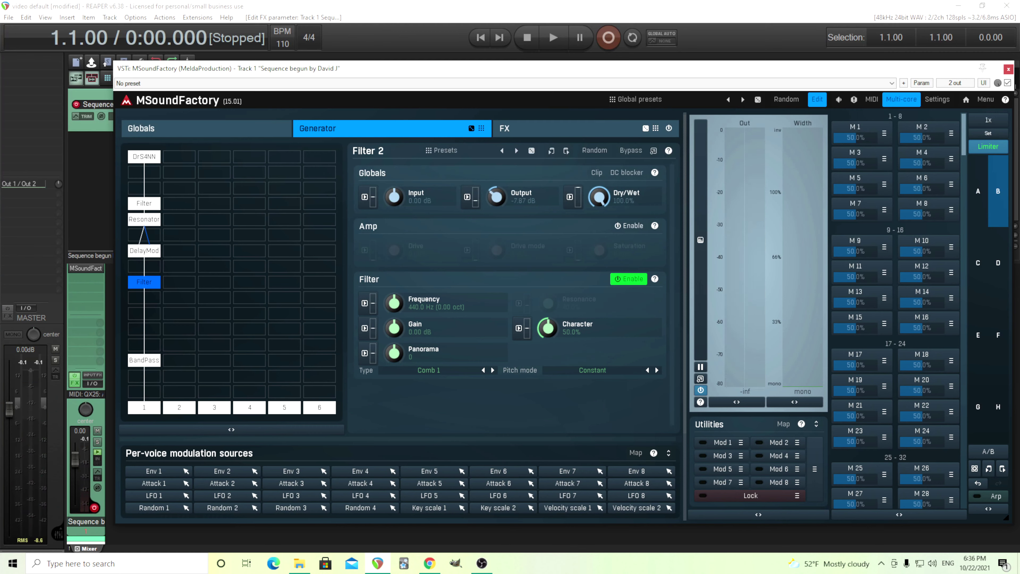
click(553, 40)
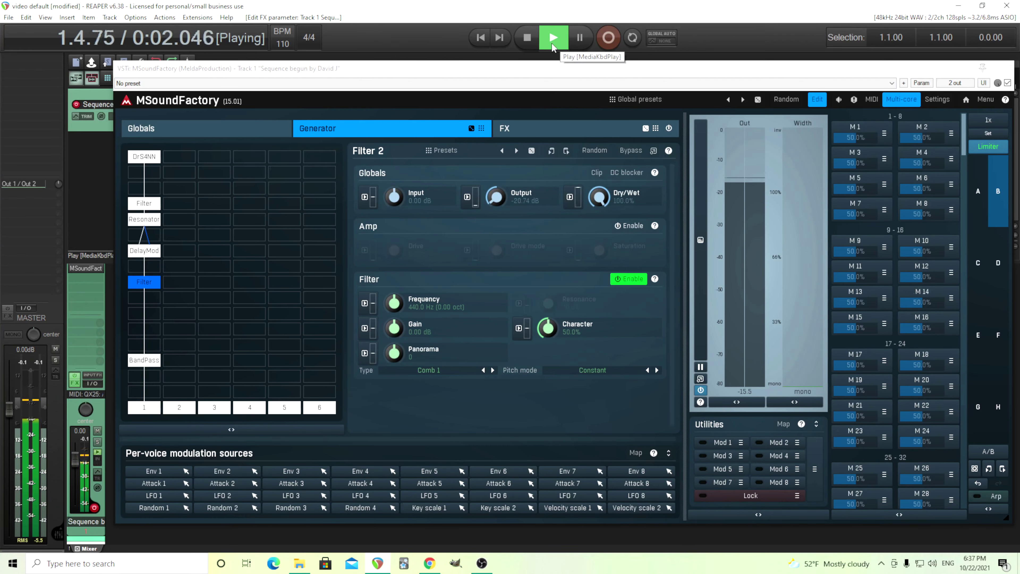
click(528, 37)
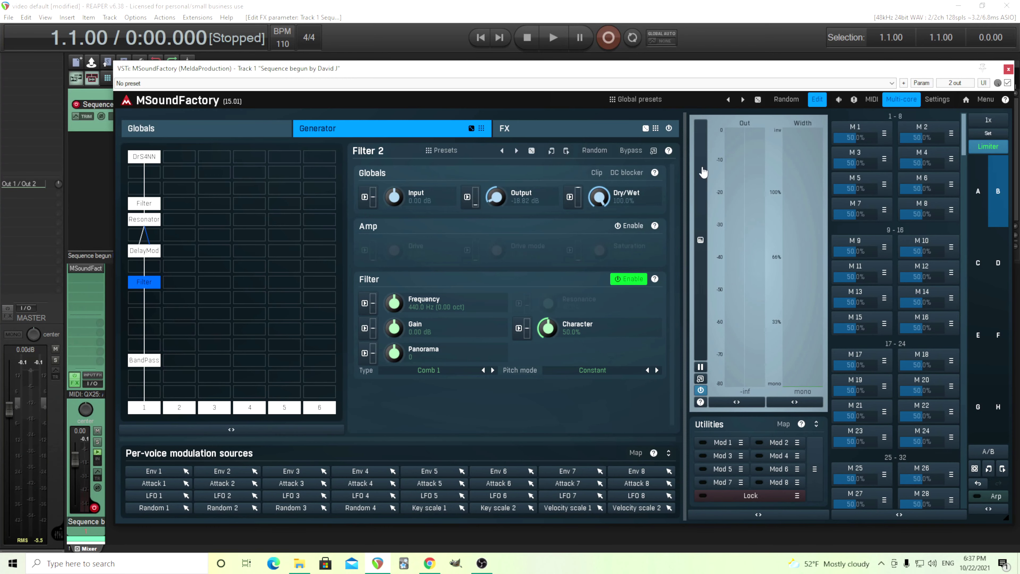
Add a Cabinet effect and cut its EQ with a broad dip near 1.8 kHz.
click(507, 128)
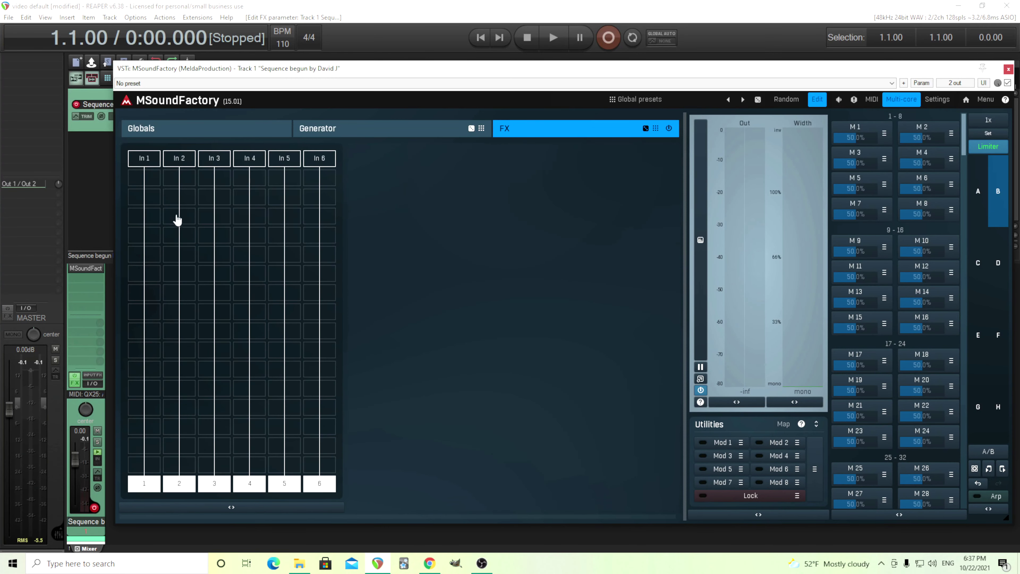
click(146, 222)
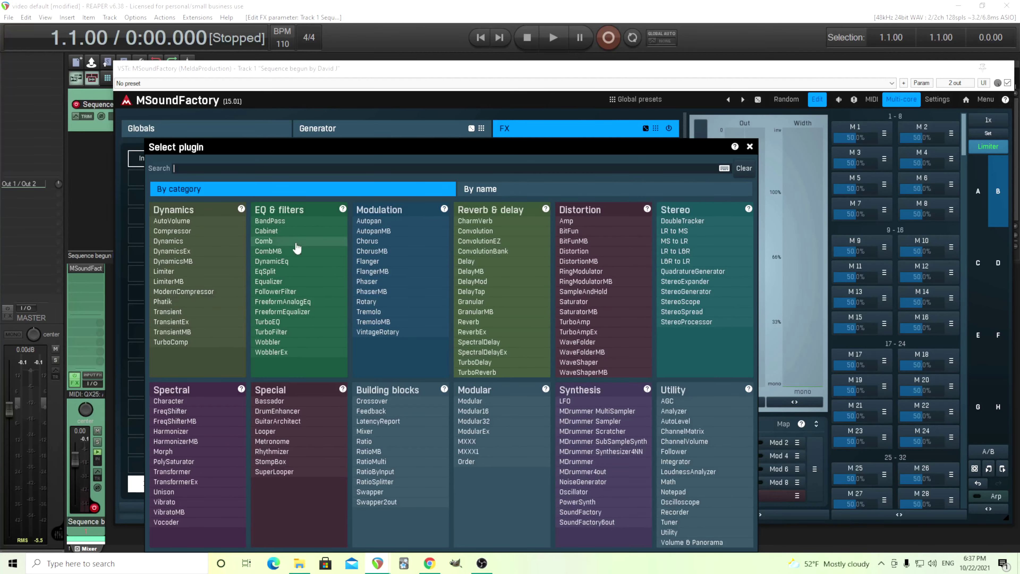
click(293, 233)
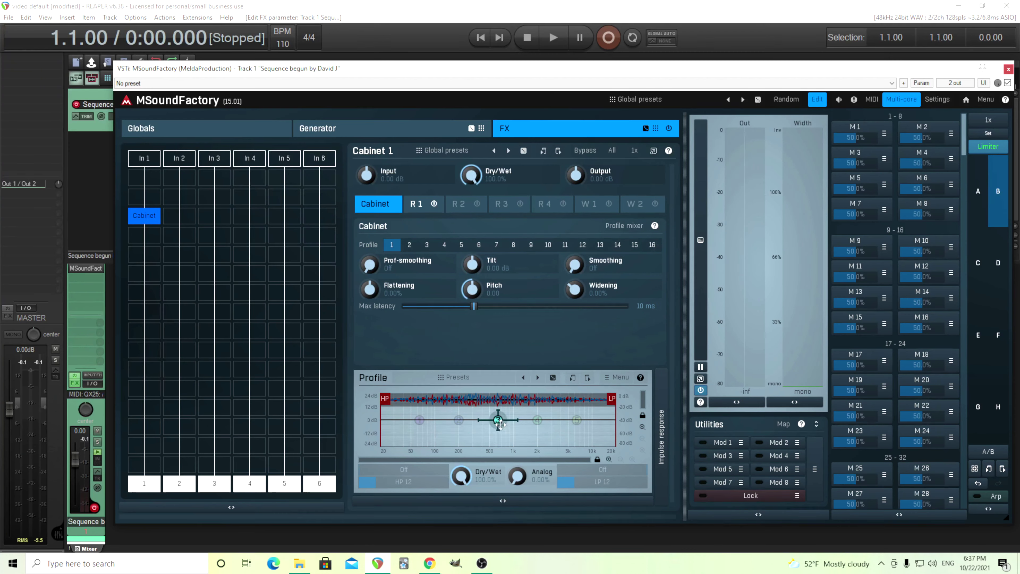
drag(498, 419, 517, 437)
scroll(512, 432, down, 5)
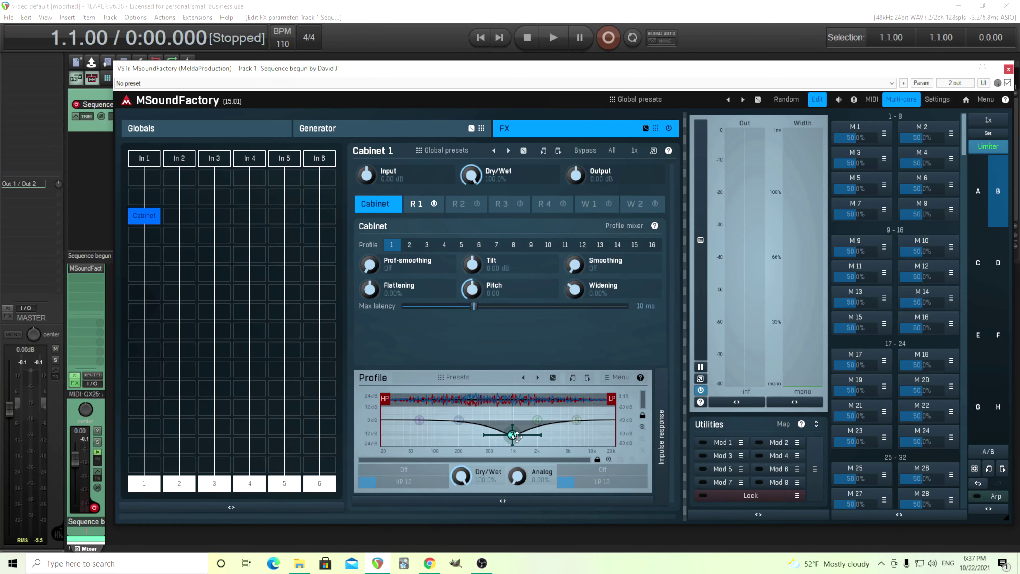
click(554, 41)
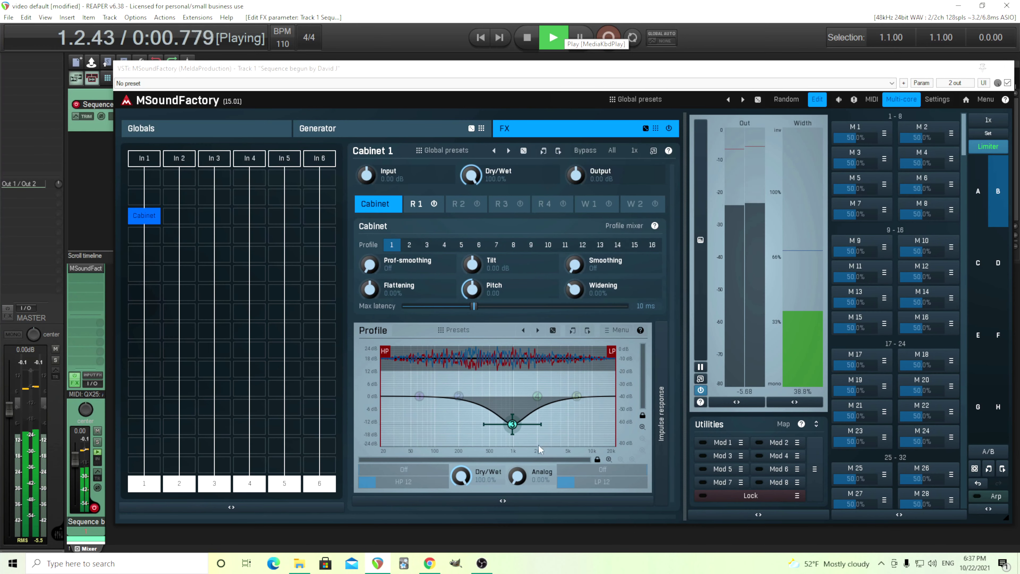
drag(516, 426, 537, 414)
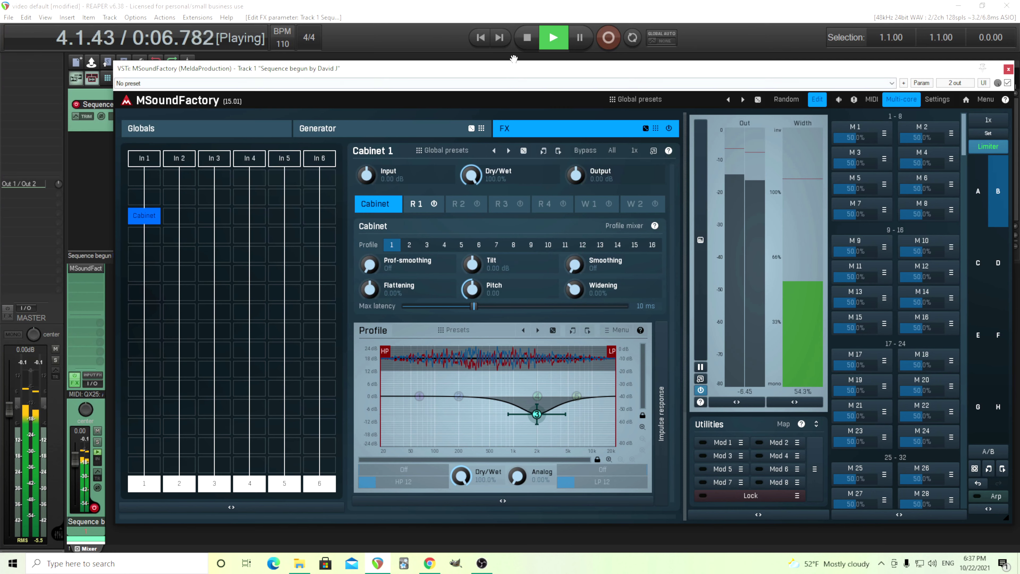
click(526, 38)
Enable the Cabinet's Widener 1 at reduced depth (87.8%) and listen.
click(587, 205)
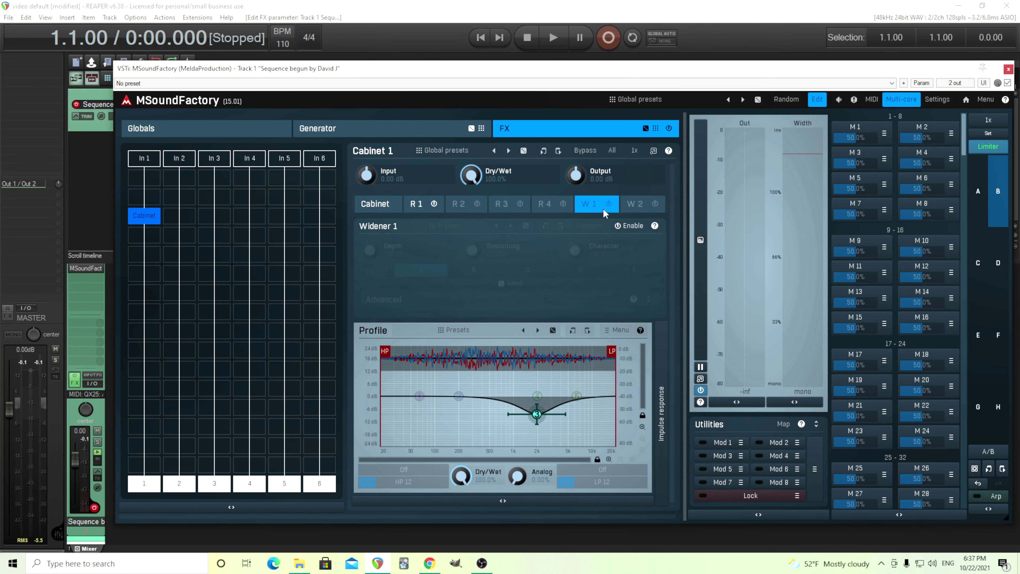
click(609, 205)
mouse_move(370, 250)
mouse_down()
mouse_move(369, 265)
mouse_move(373, 251)
mouse_up()
click(553, 37)
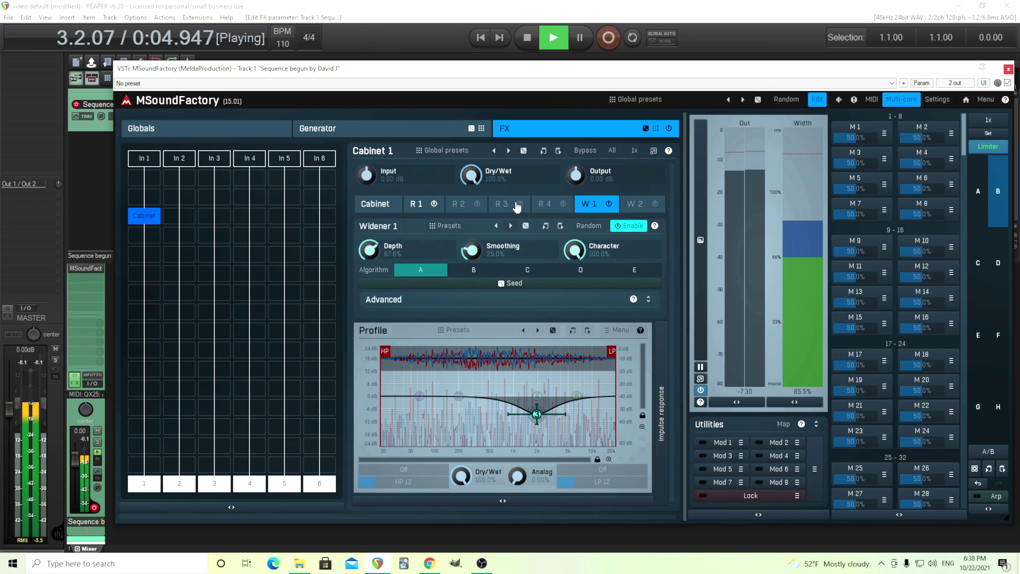
click(527, 38)
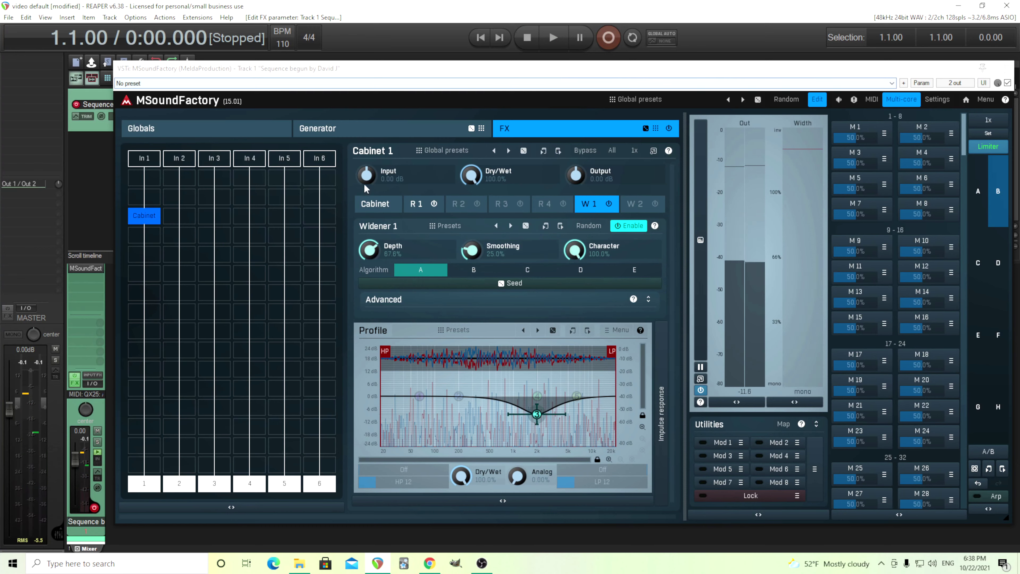
Add ConvolutionEZ after the Cabinet with the Hall 'Medium Deep.flac' impulse at 38% wet.
click(313, 134)
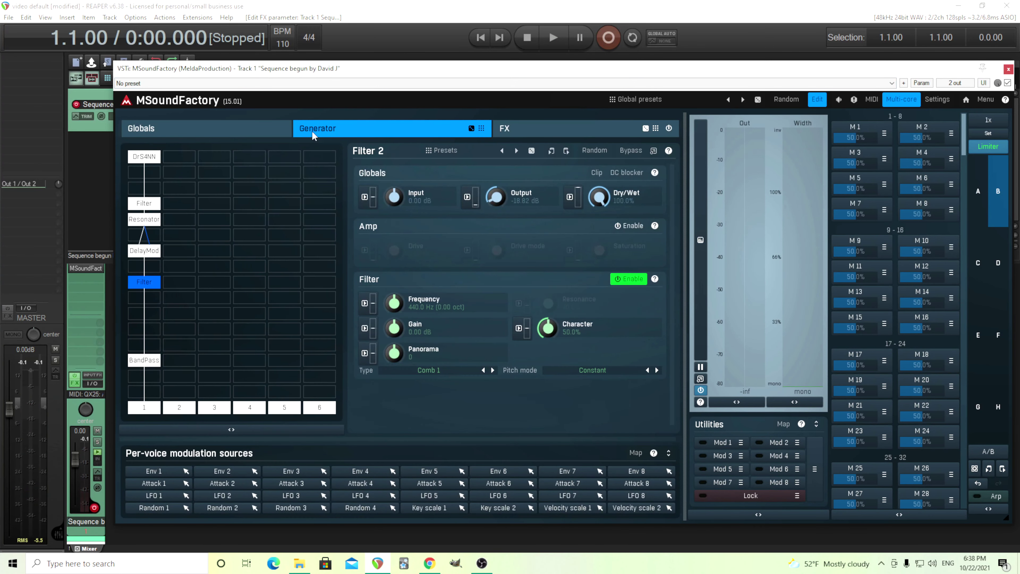
click(515, 130)
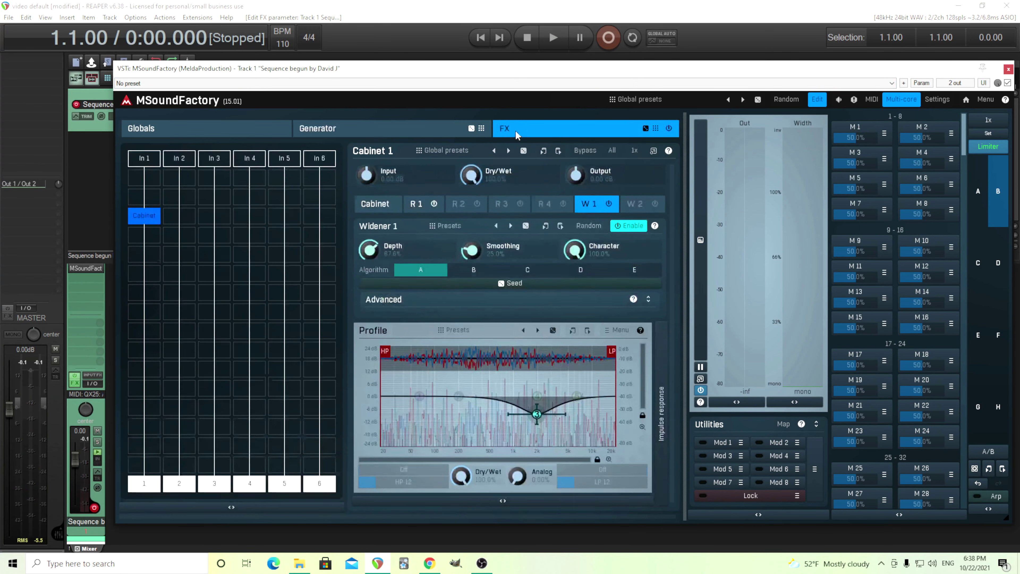
double_click(145, 259)
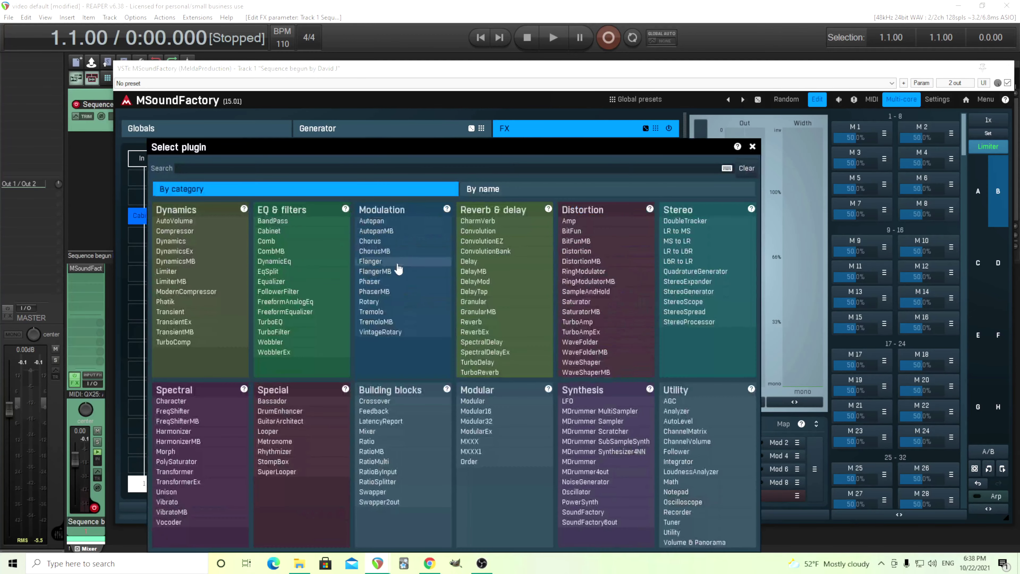
click(466, 243)
click(389, 281)
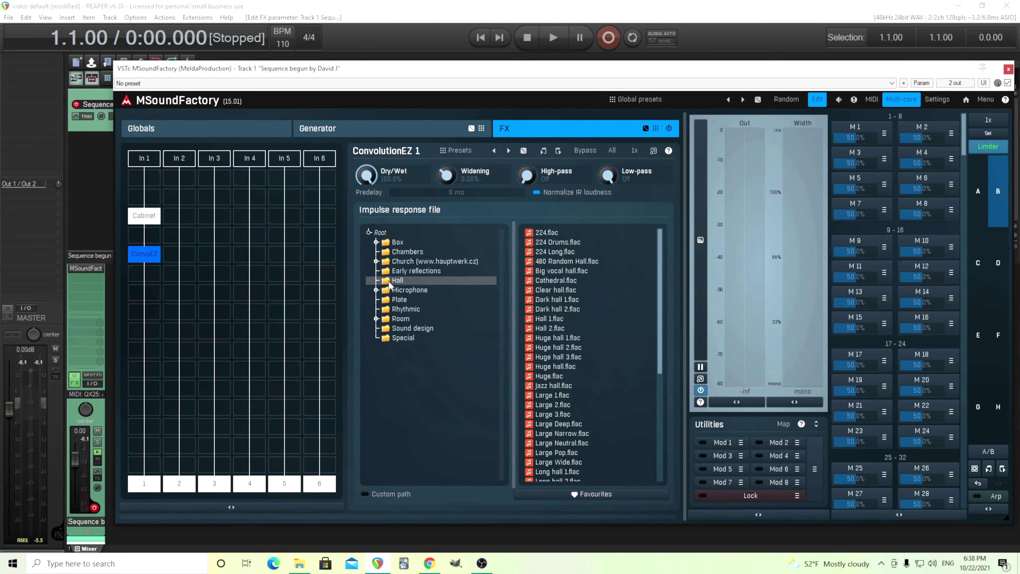
scroll(596, 394, down, 5)
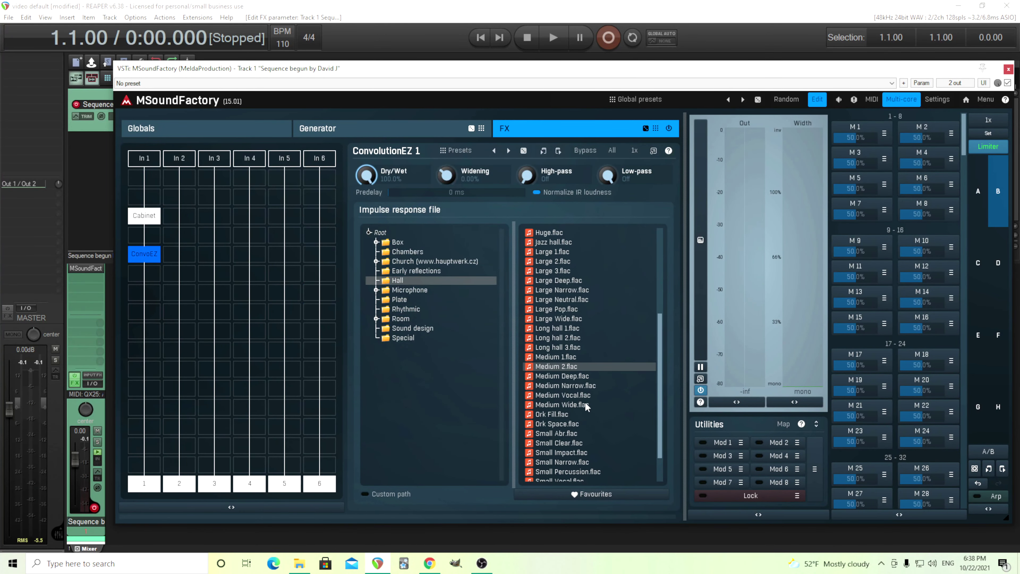
click(570, 376)
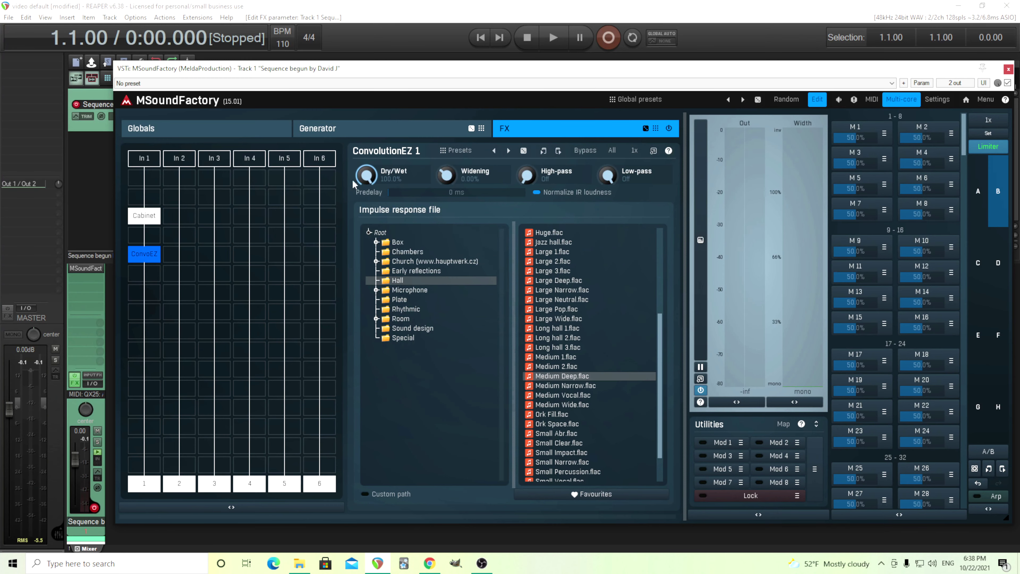
drag(366, 175, 365, 193)
click(346, 130)
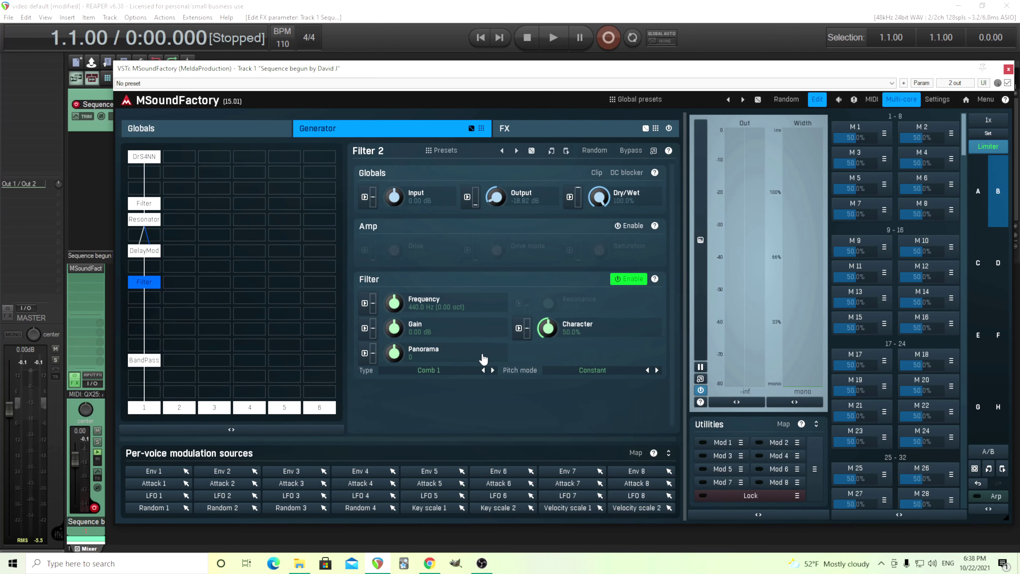
Show DelayMod 1 (2.9 ms max delay, 26.0% depth) and play the patch to listen.
click(141, 252)
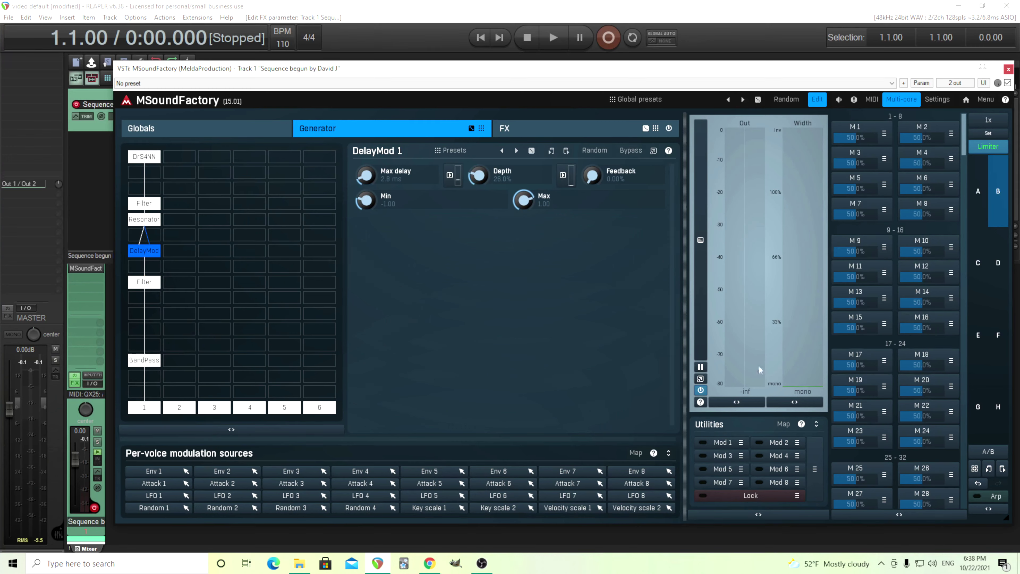
click(551, 39)
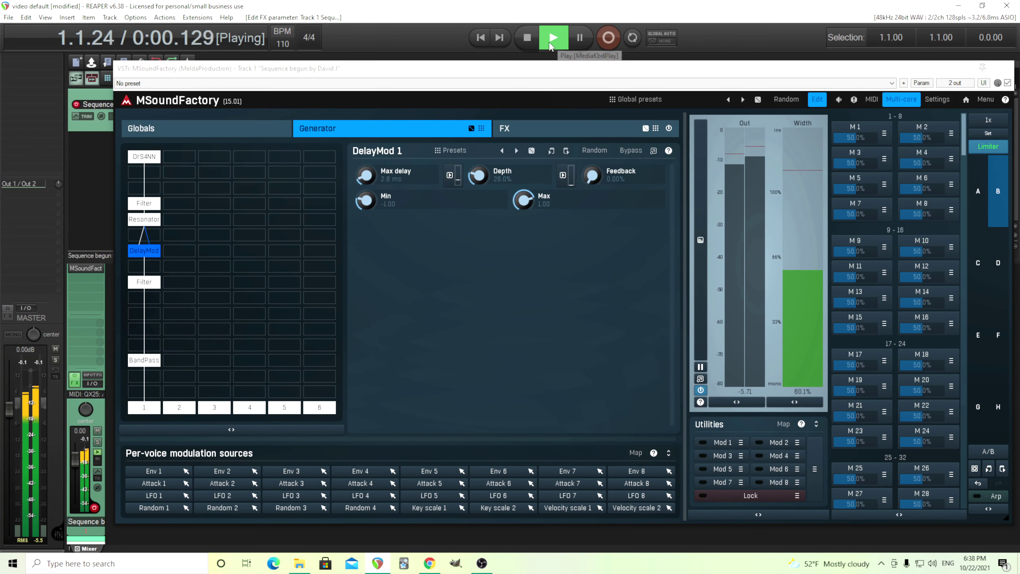
click(529, 41)
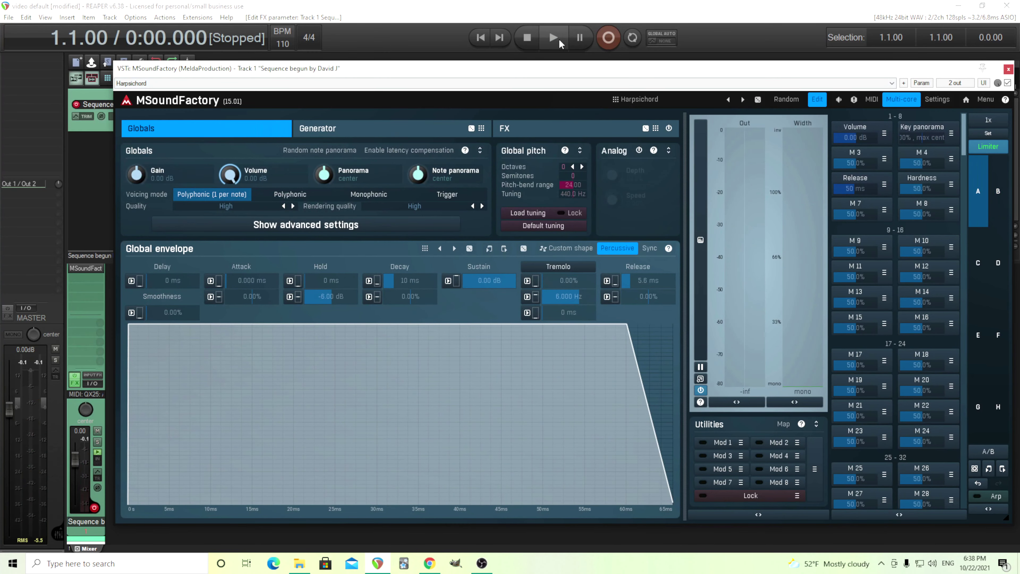
Audition the Harpsichord patch, stop playback, and show DelayMod then Filter 1 settings in the Generator.
click(559, 38)
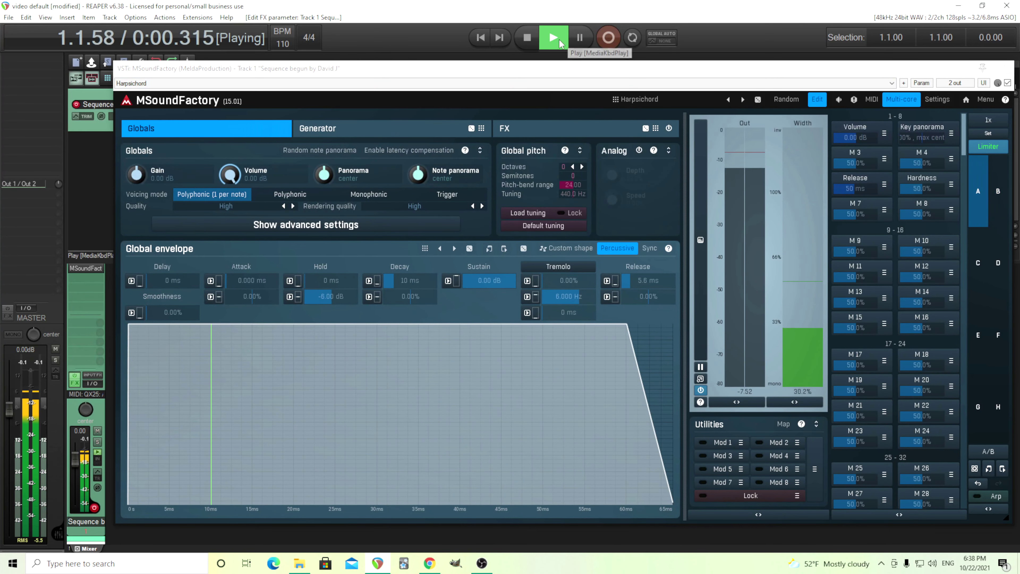
click(526, 38)
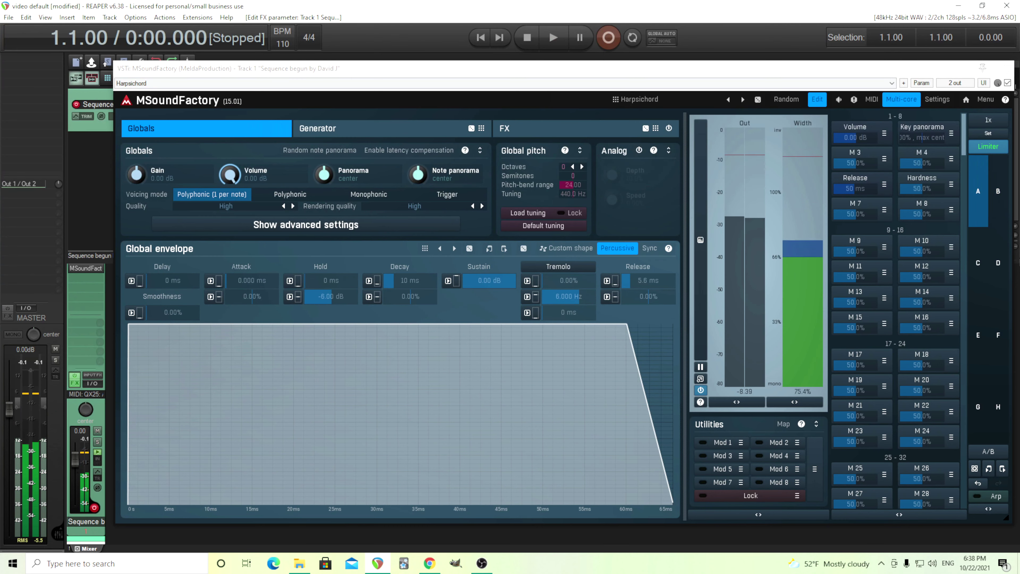
click(341, 129)
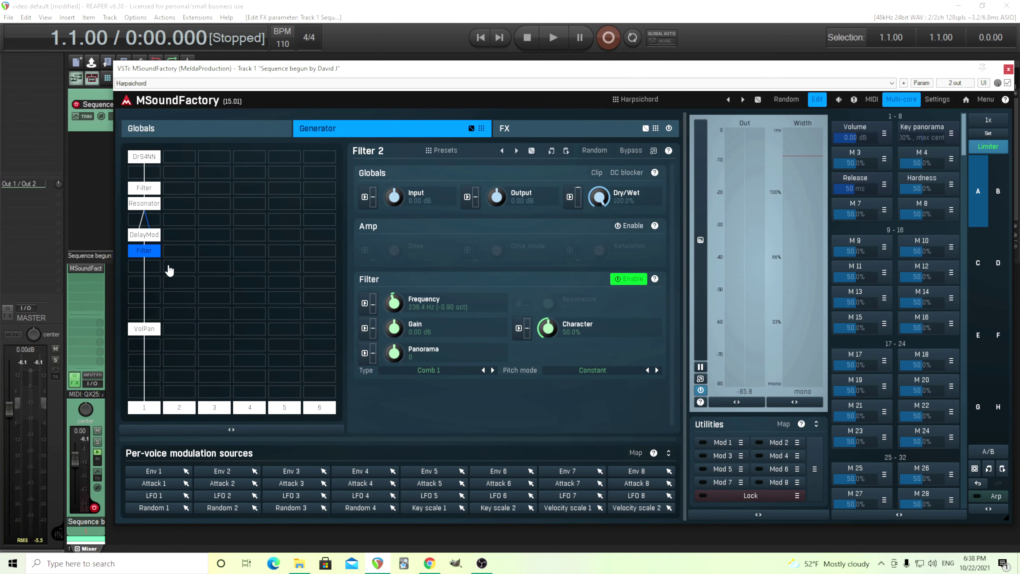
click(146, 237)
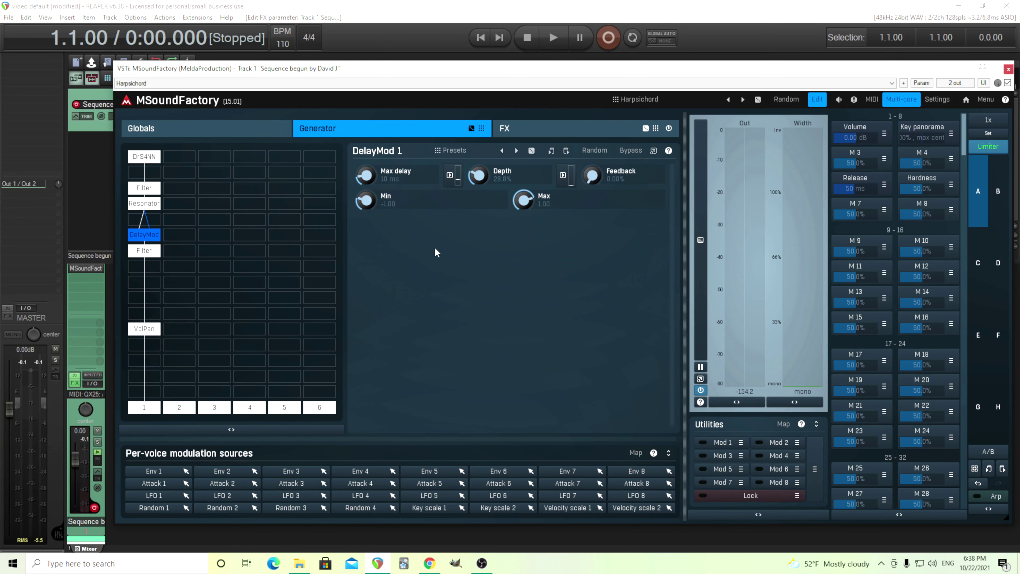
click(147, 190)
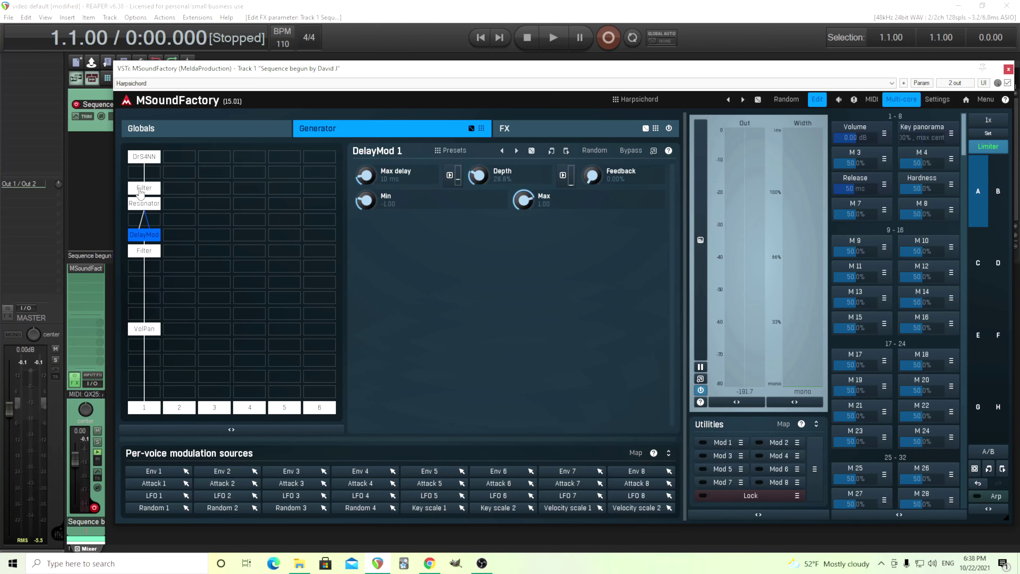